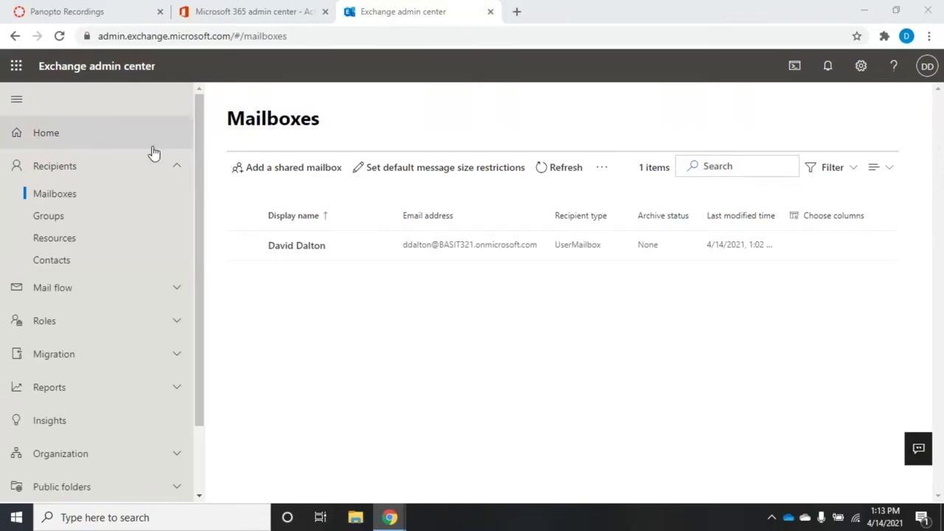
# Switch to the Groups page listing All Company, Sales and YVC-BASIT
pyautogui.click(49, 221)
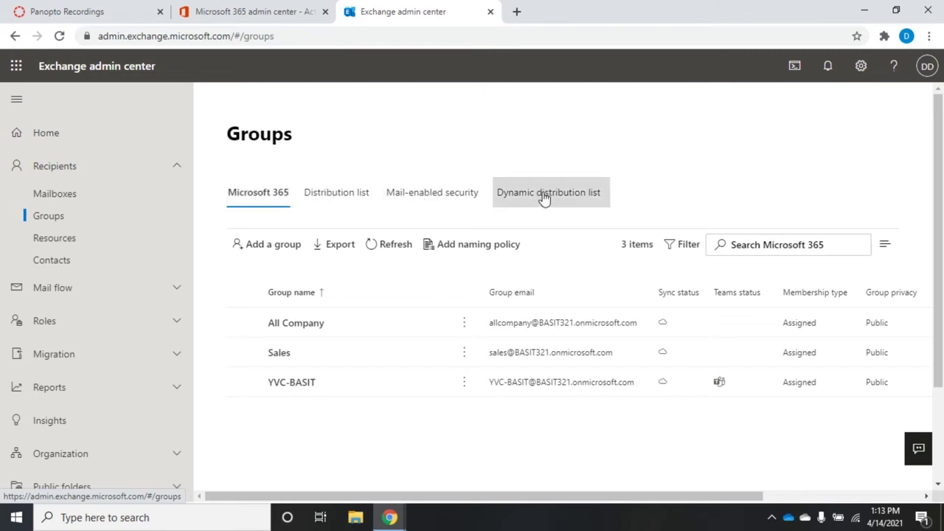
pyautogui.click(327, 199)
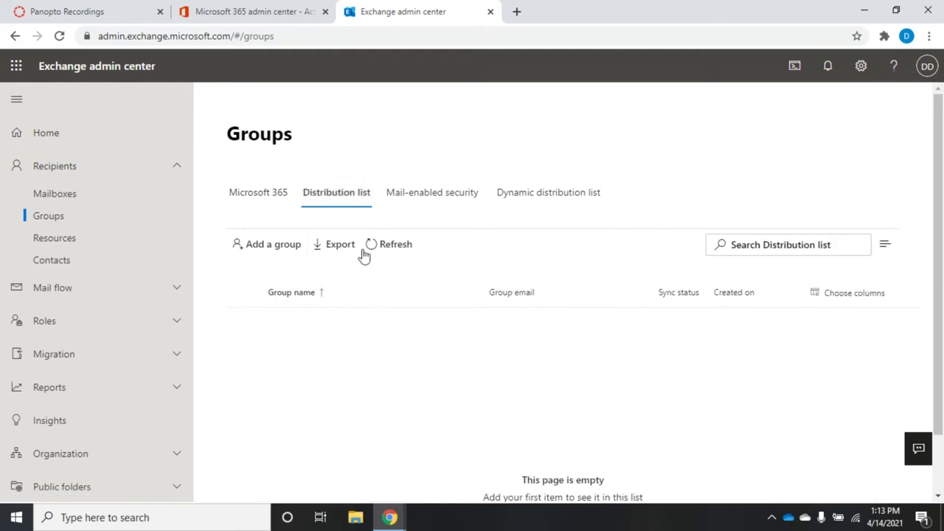
pyautogui.click(410, 197)
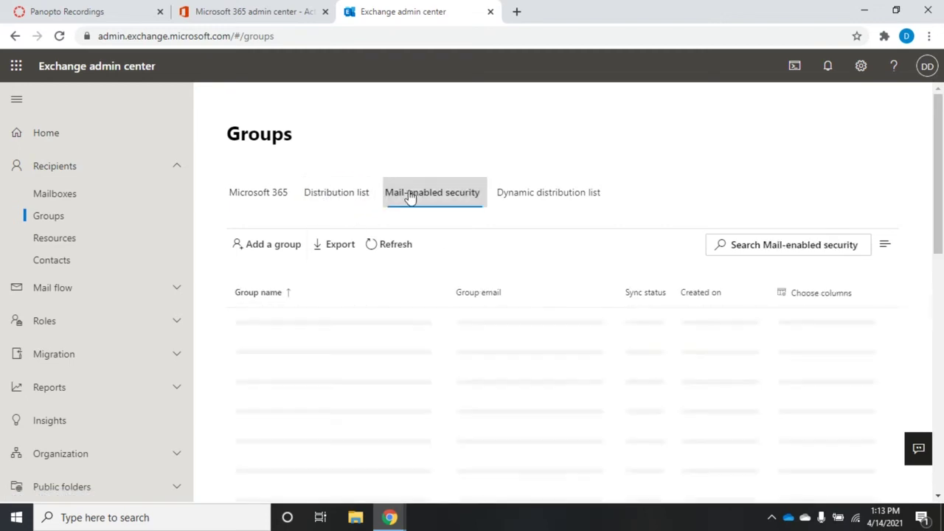
pyautogui.click(526, 199)
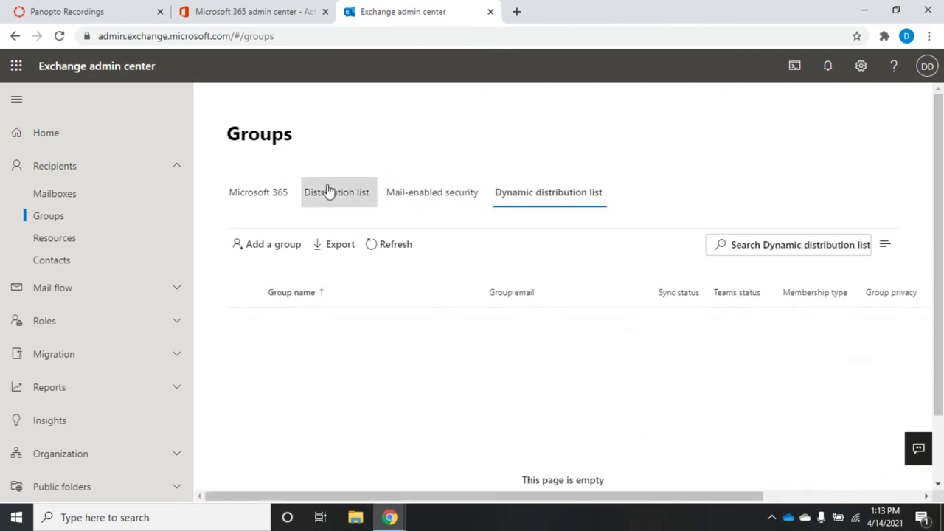
pyautogui.click(267, 199)
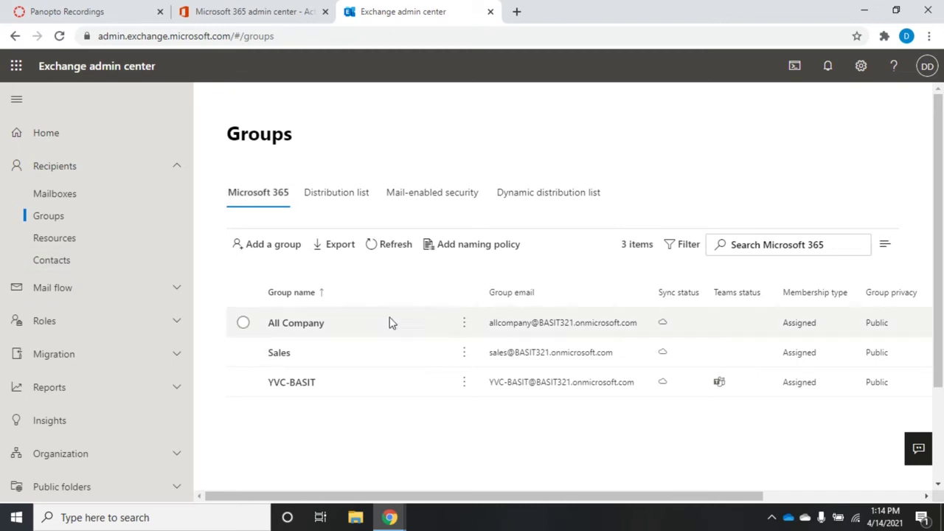
# Open the Sales group's details flyout from the Microsoft 365 groups list
pyautogui.click(280, 354)
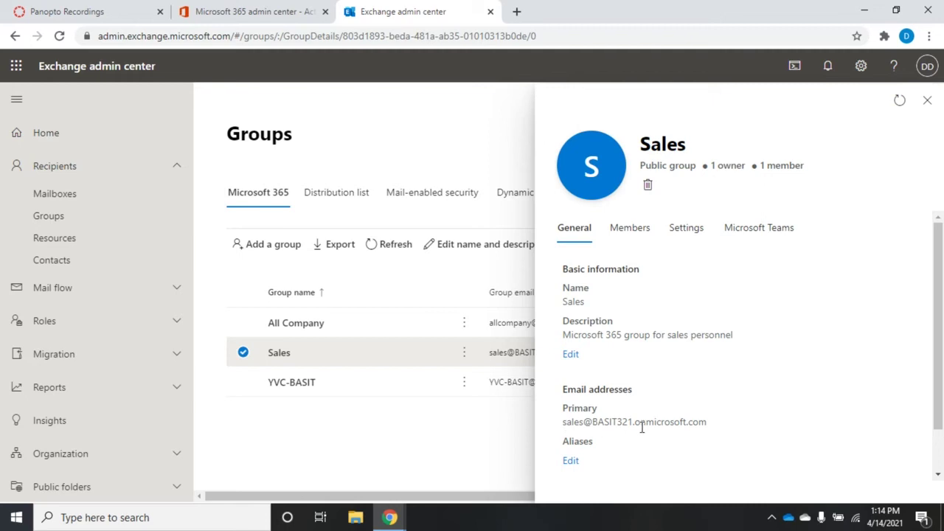
# Add the 'info' alias to the Sales group's email addresses and save the change
pyautogui.click(571, 461)
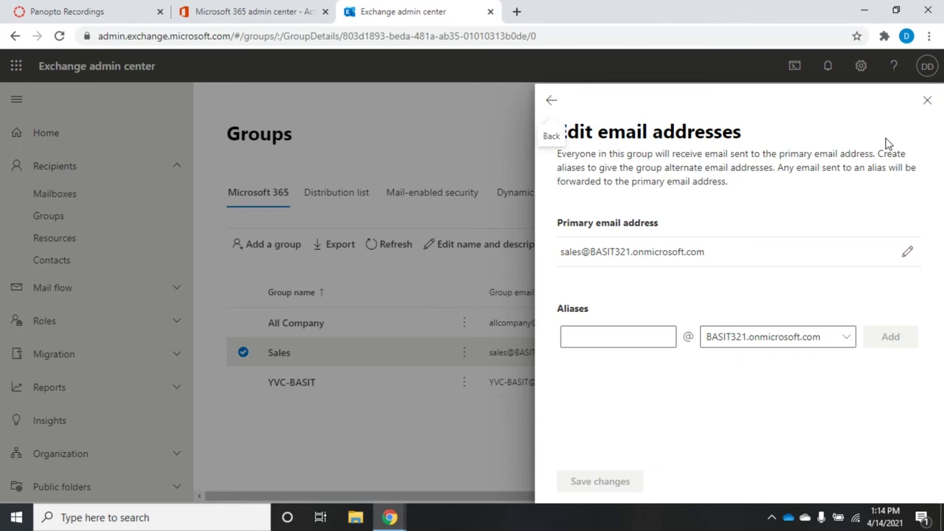
pyautogui.click(628, 329)
pyautogui.write('info')
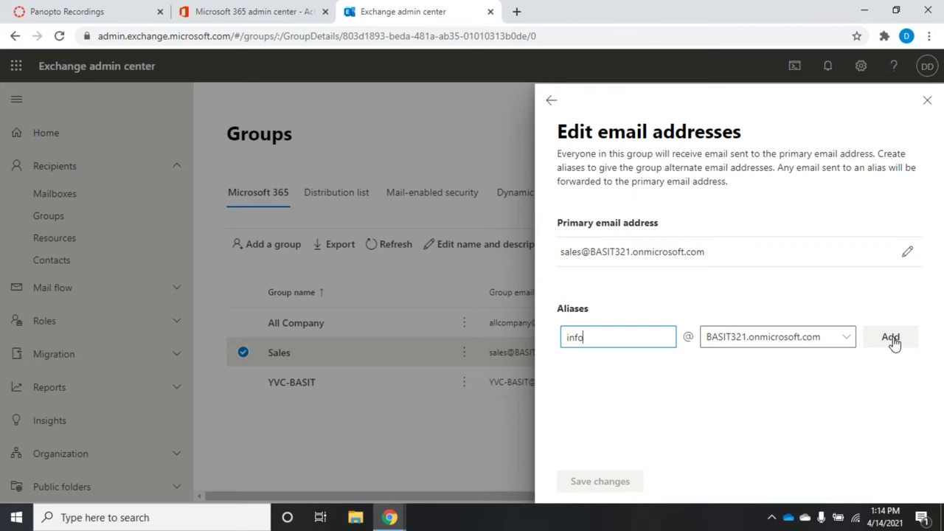
pyautogui.click(893, 337)
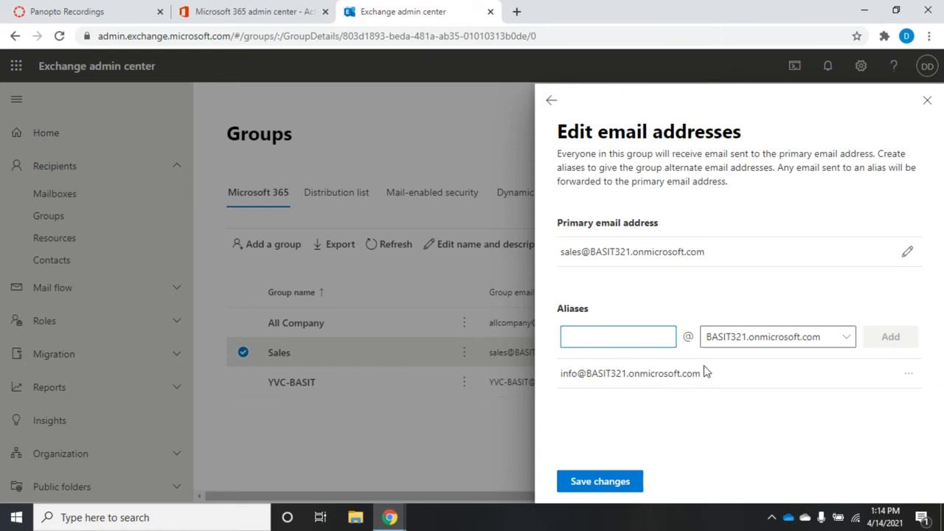
pyautogui.click(598, 492)
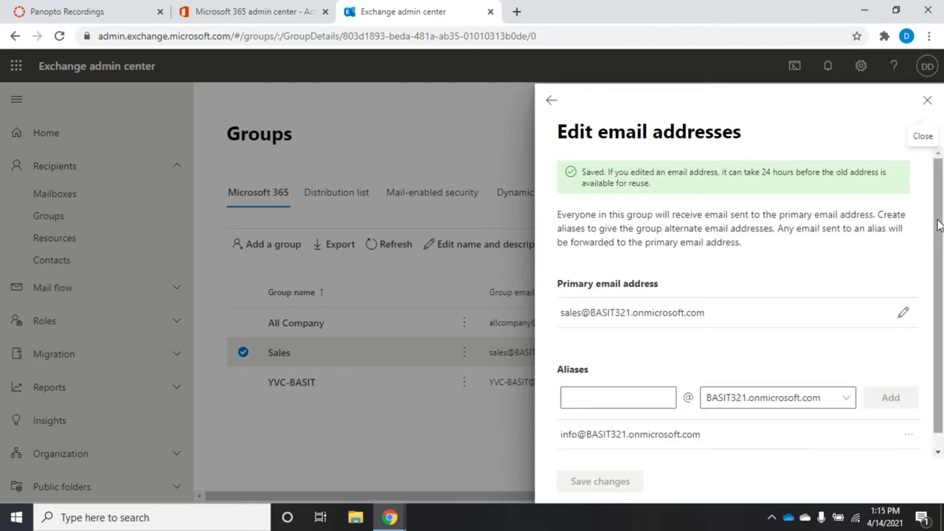
pyautogui.click(551, 101)
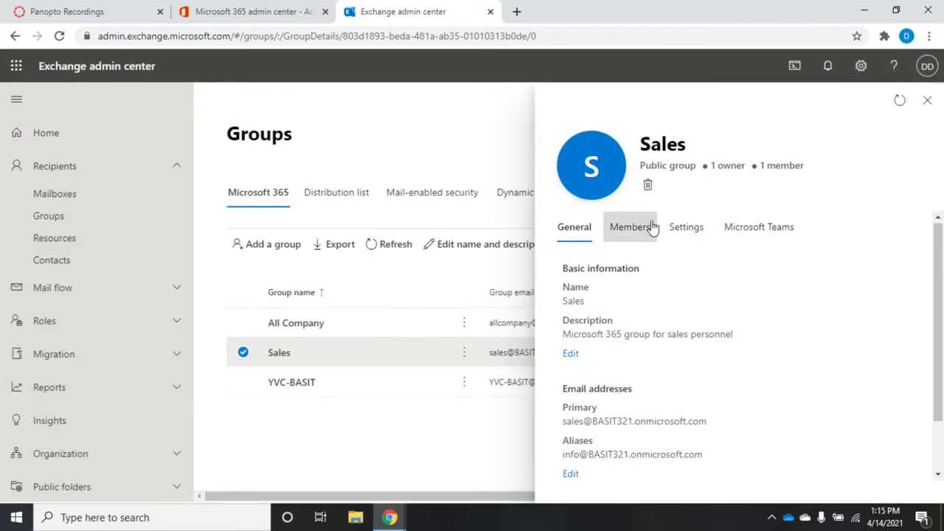
# Check the Sales group's members, then tick 'Allow external senders to email this group' in Settings
pyautogui.click(632, 231)
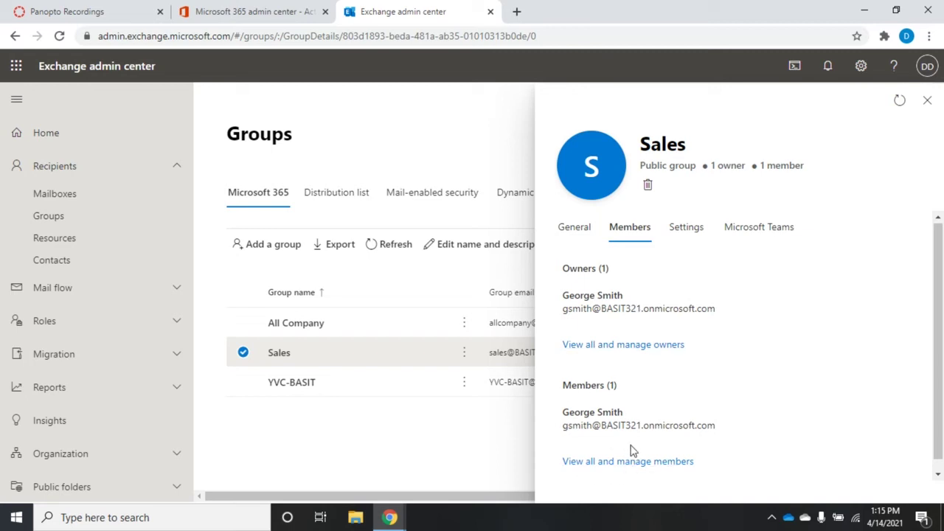
pyautogui.click(682, 231)
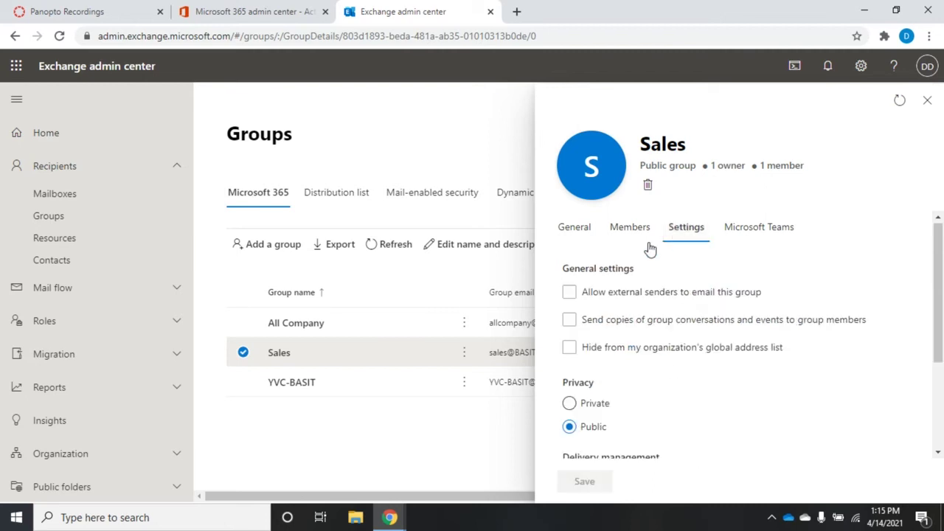
pyautogui.click(569, 294)
pyautogui.click(571, 295)
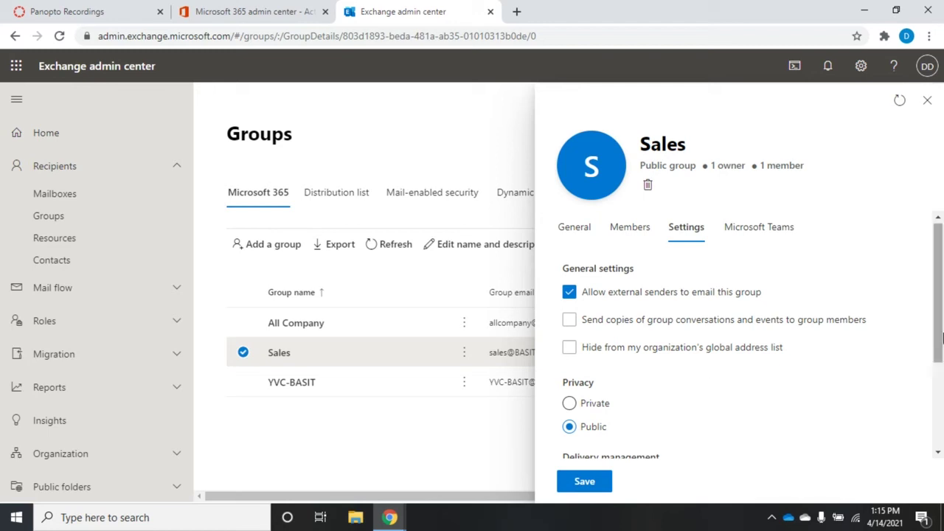
# View the Sales group's Edit manage delegates options, then close its details without saving
pyautogui.doubleClick(942, 395)
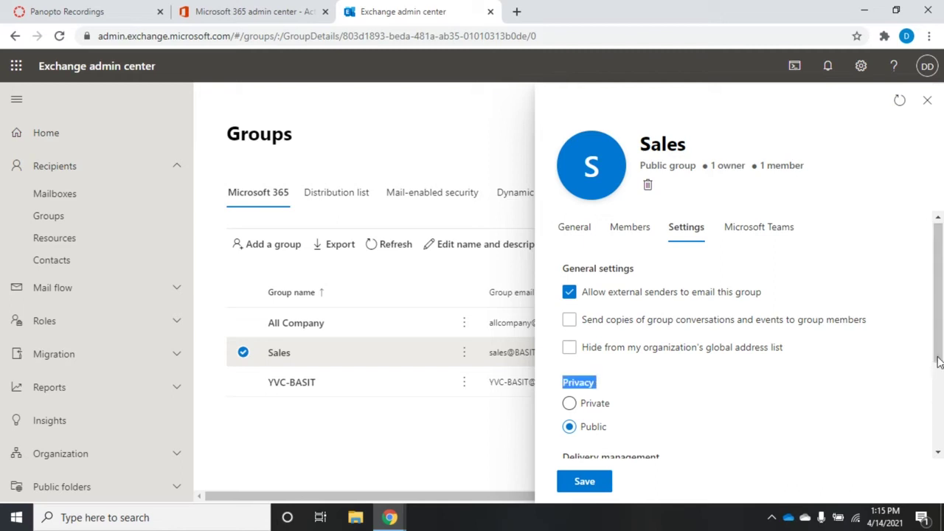
pyautogui.moveTo(938, 361); pyautogui.dragTo(938, 440)
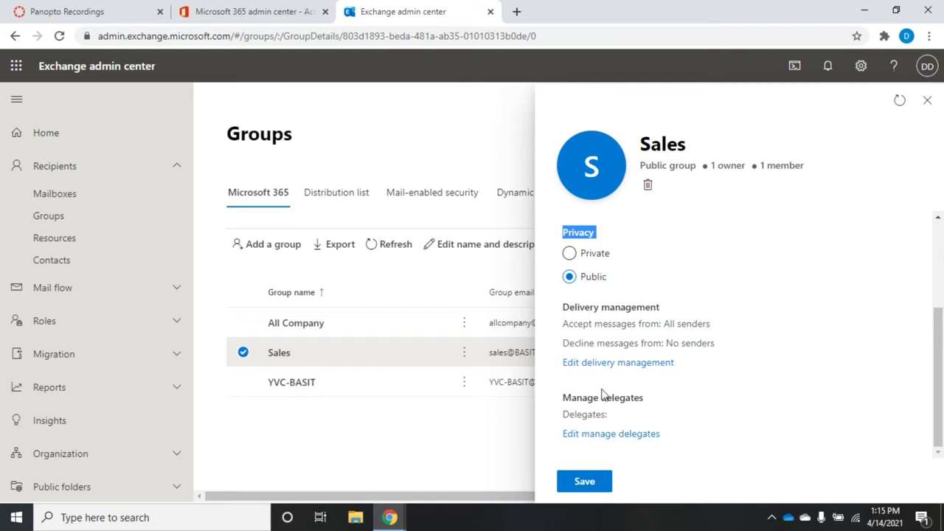
pyautogui.click(625, 435)
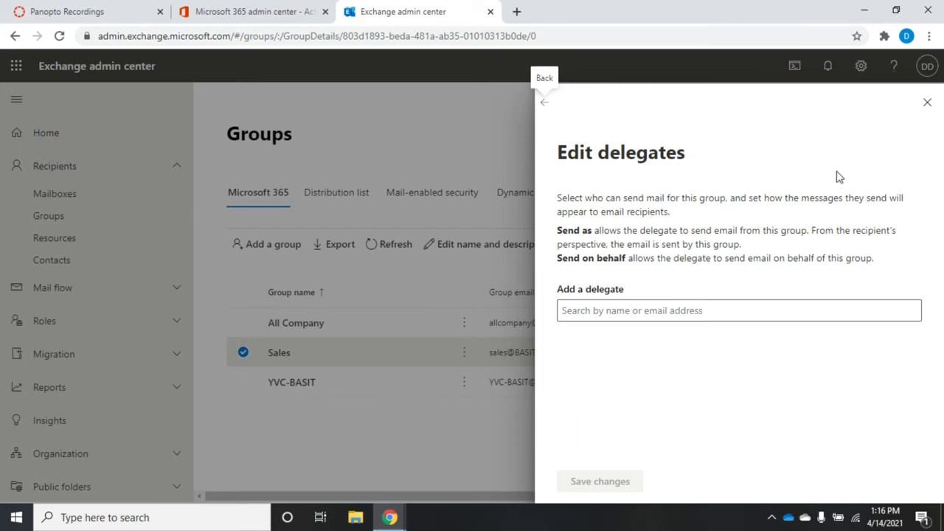
pyautogui.click(927, 103)
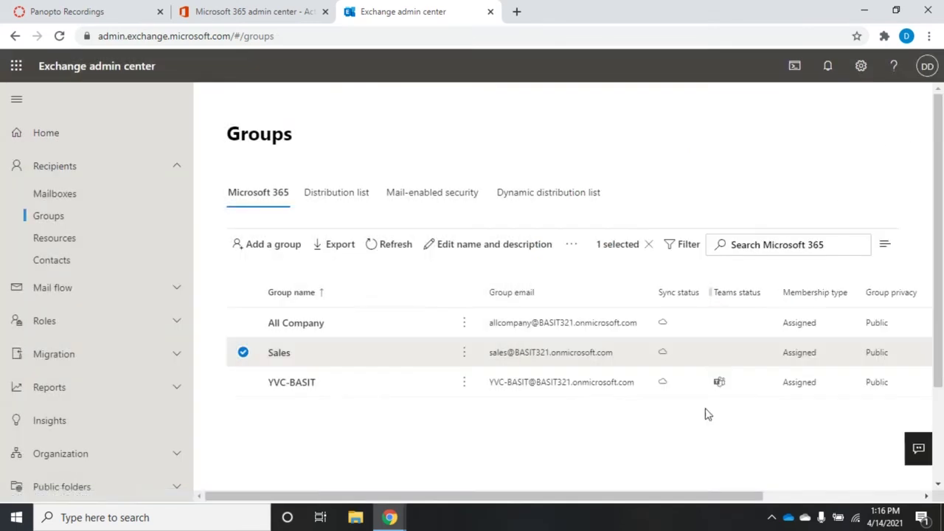
pyautogui.click(280, 354)
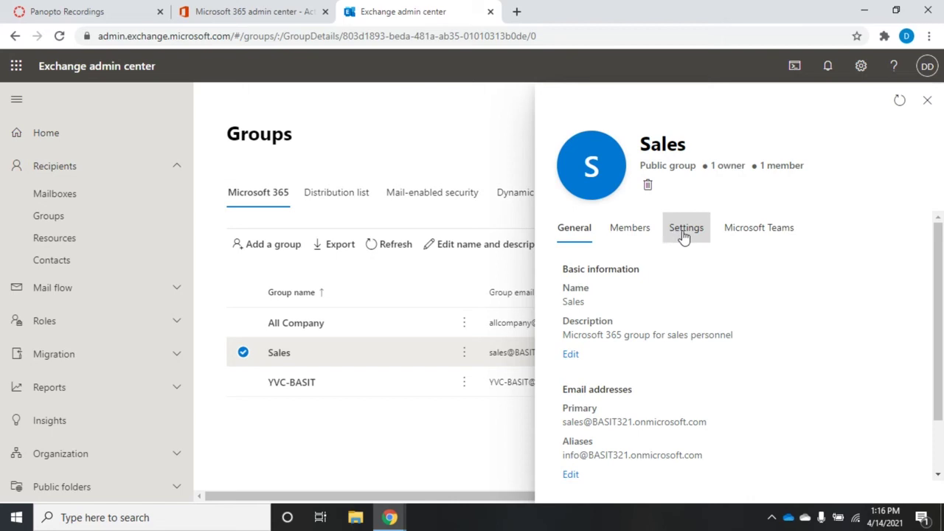
pyautogui.click(684, 234)
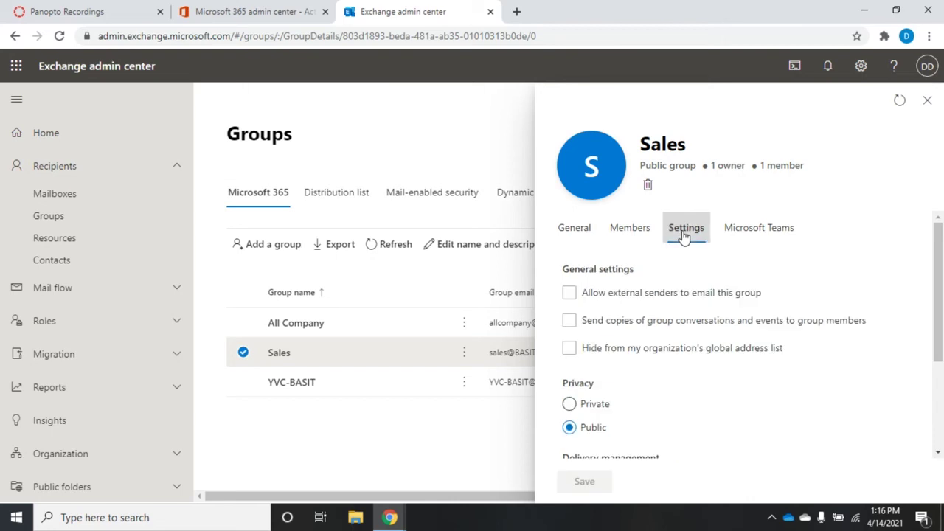
pyautogui.click(773, 227)
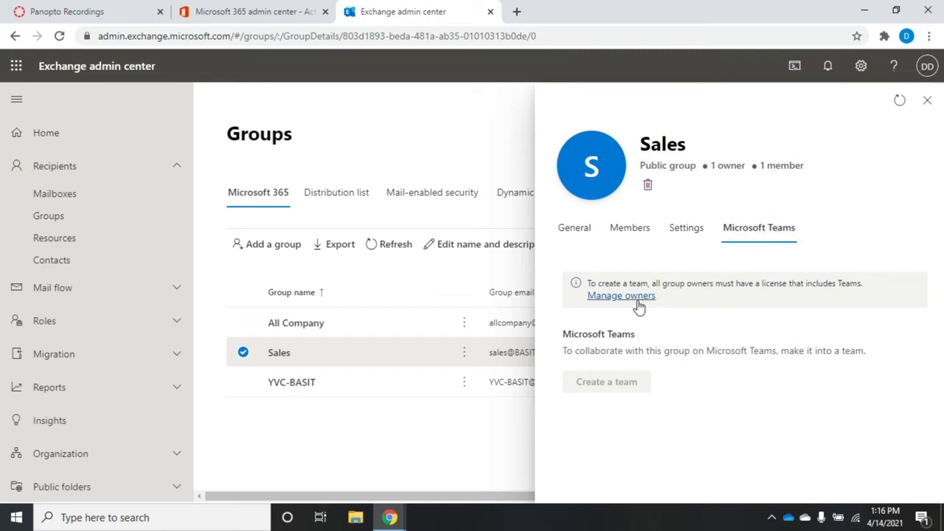
pyautogui.click(927, 101)
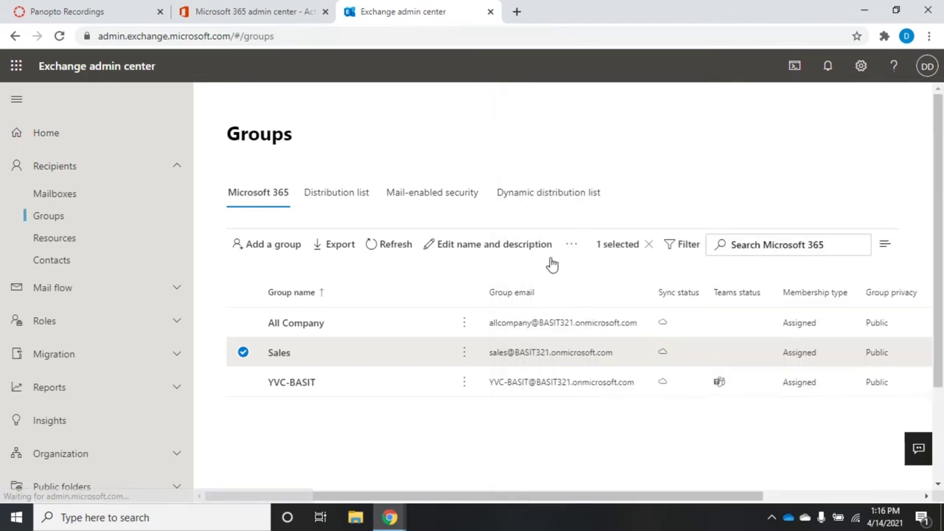
pyautogui.click(299, 384)
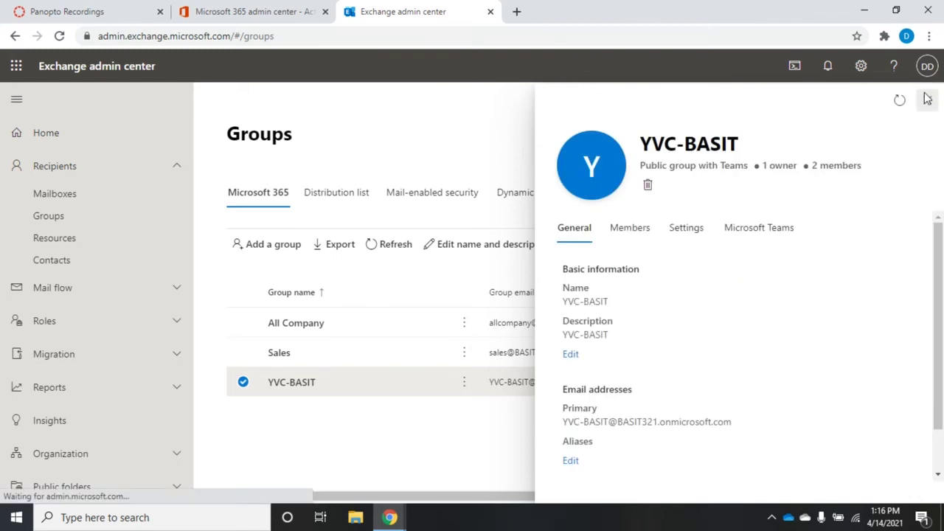
pyautogui.click(926, 99)
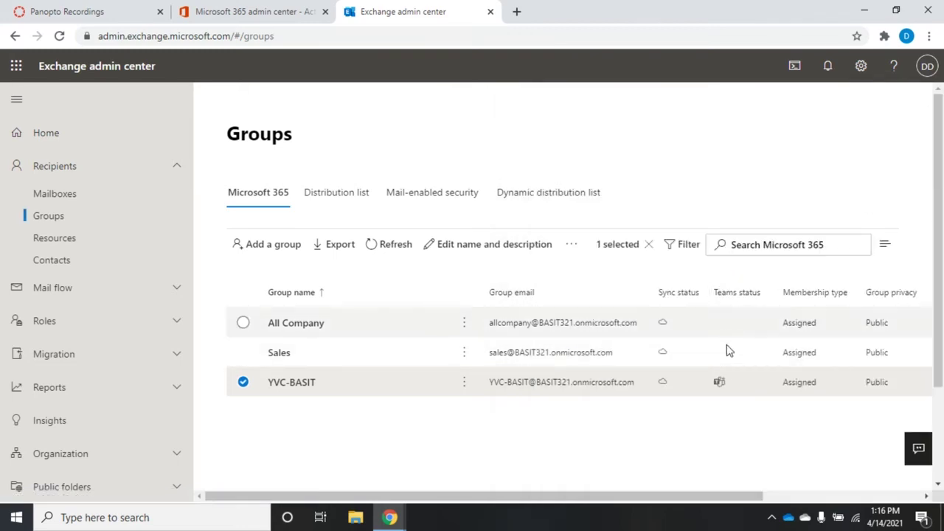
pyautogui.moveTo(720, 383)
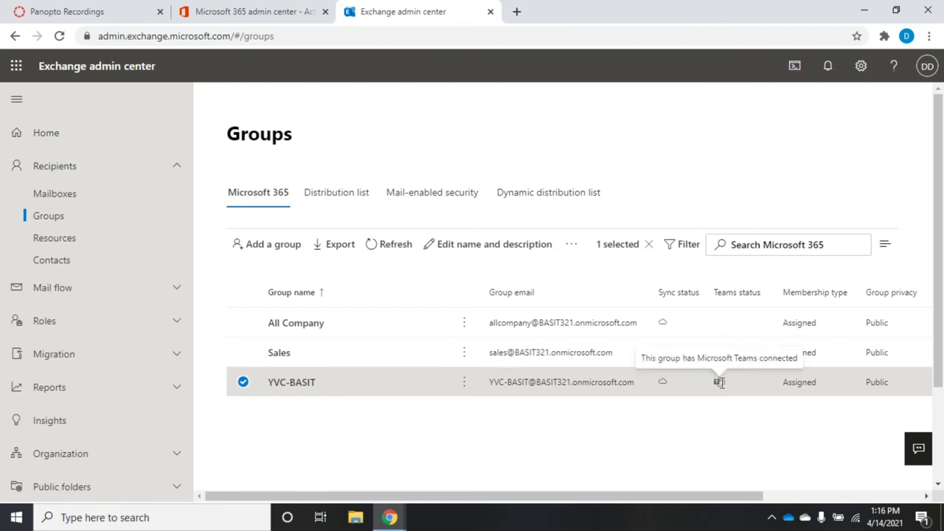
pyautogui.click(295, 390)
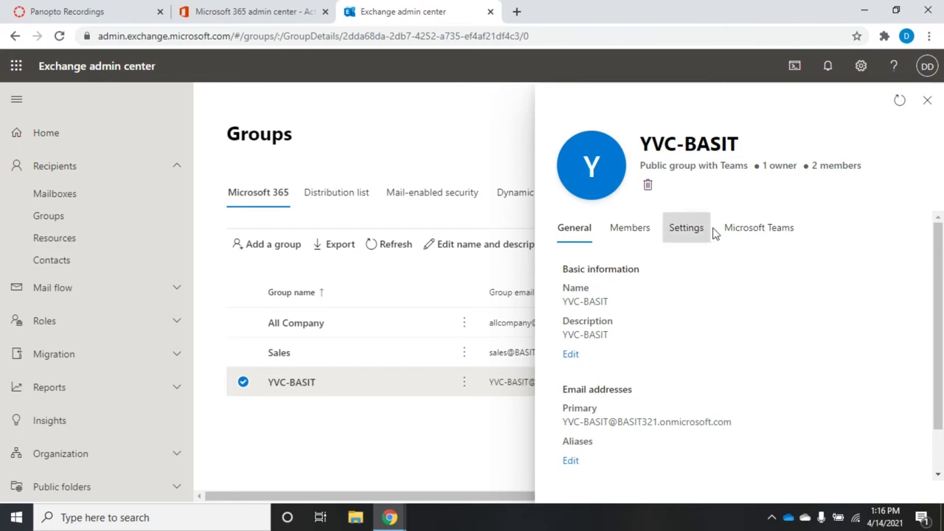
pyautogui.click(738, 233)
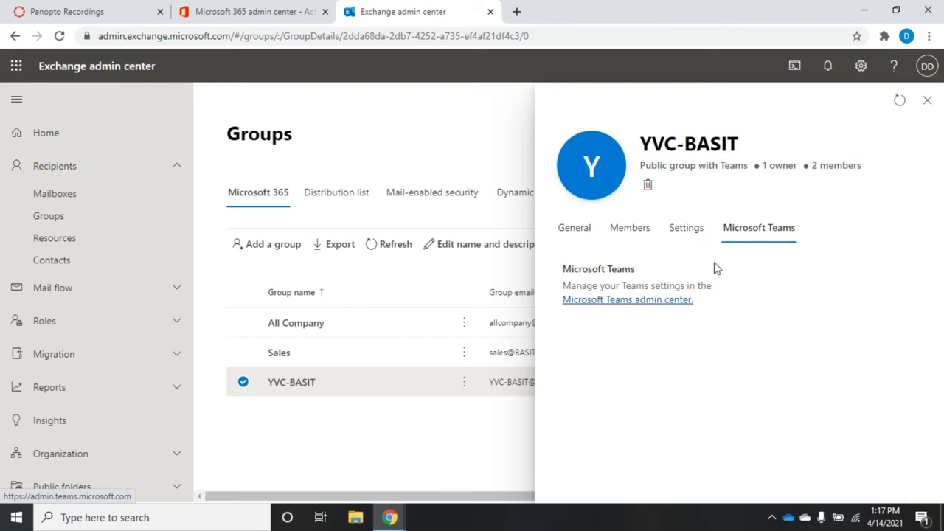
pyautogui.click(927, 102)
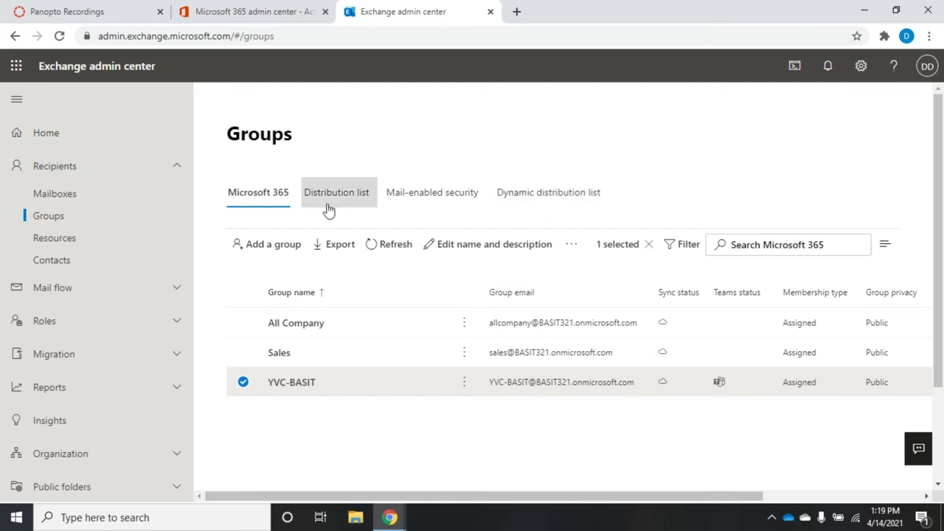
# Begin a new group and browse the group types, keeping Microsoft 365 (recommended)
pyautogui.click(277, 246)
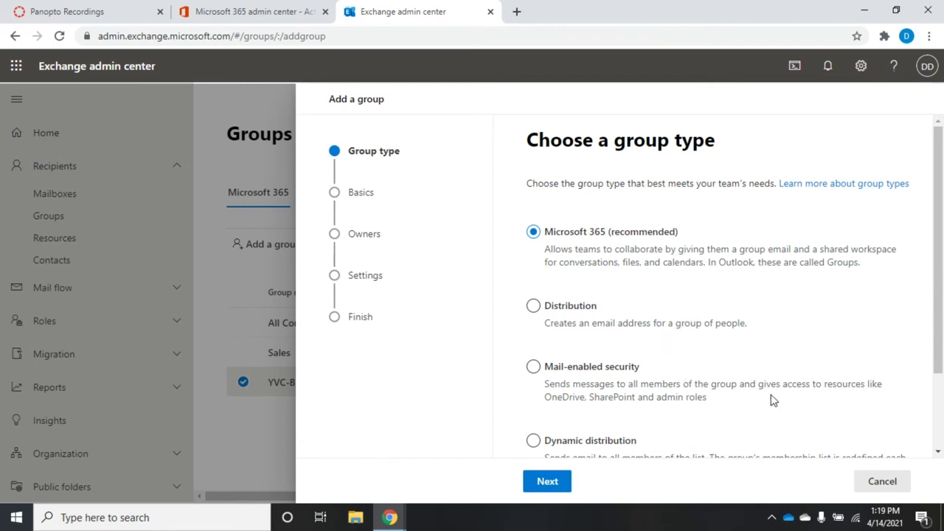
pyautogui.scroll(-3, 733, 309)
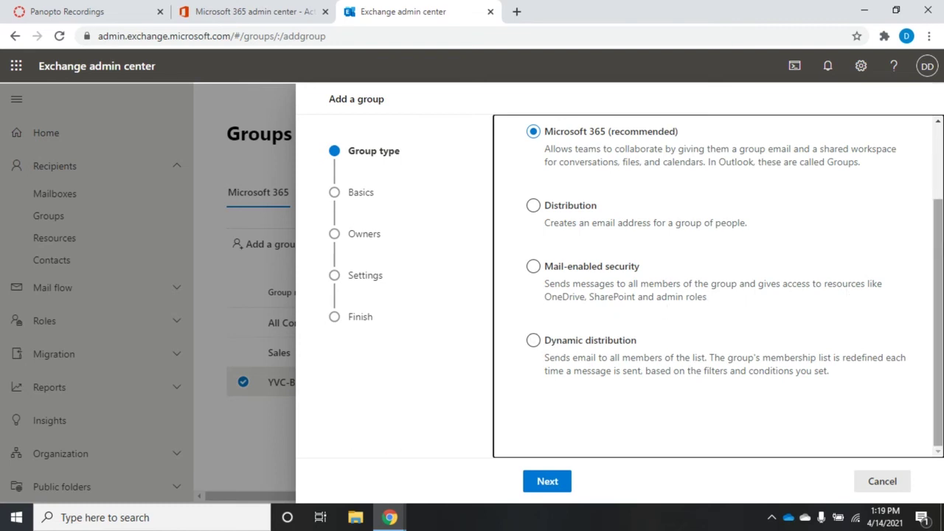
pyautogui.moveTo(940, 249); pyautogui.dragTo(940, 154)
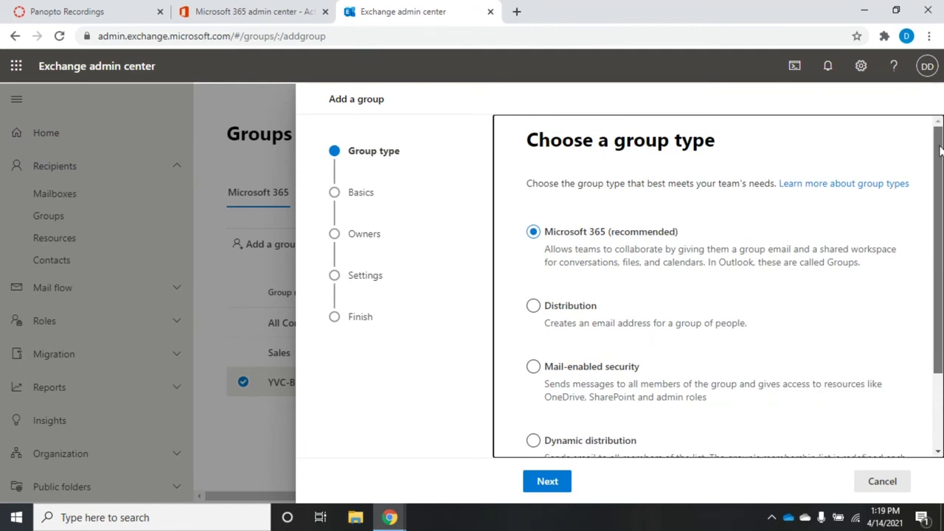
pyautogui.scroll(-1, 940, 151)
pyautogui.scroll(1, 683, 191)
pyautogui.scroll(-1, 683, 190)
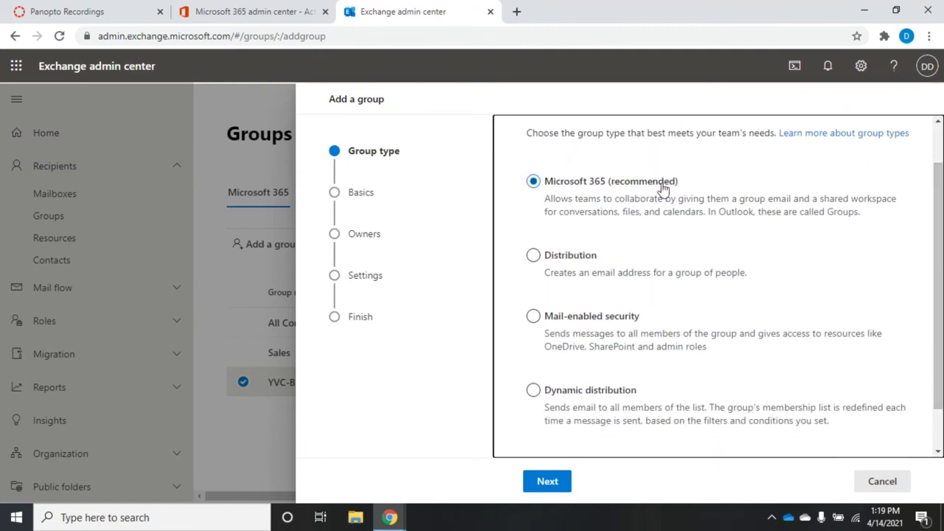
# Continue with Microsoft 365 and name the new group 'Temp'
pyautogui.click(545, 483)
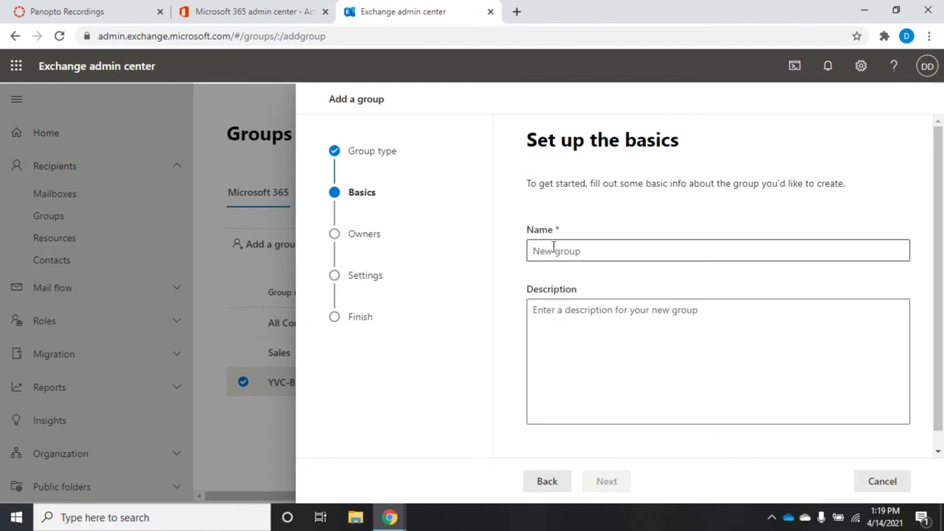
pyautogui.click(560, 250)
pyautogui.write('Temp')
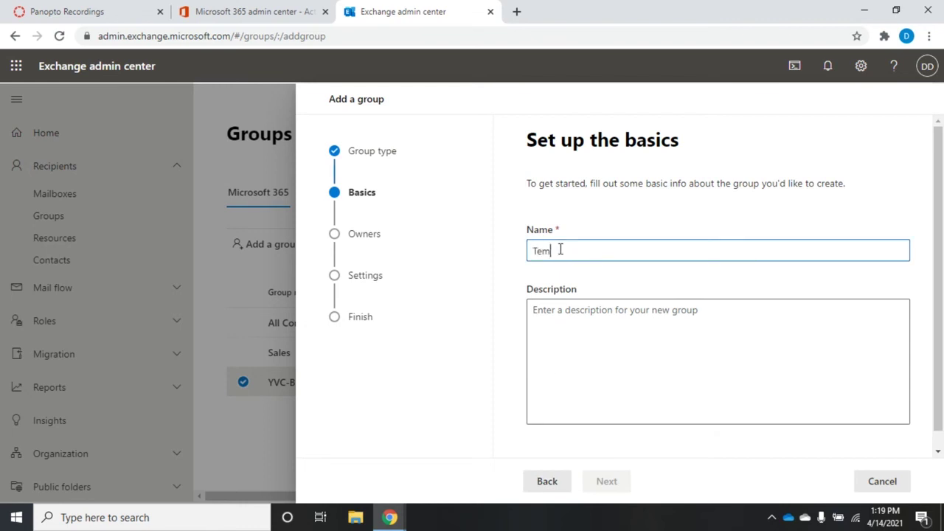
pyautogui.click(659, 351)
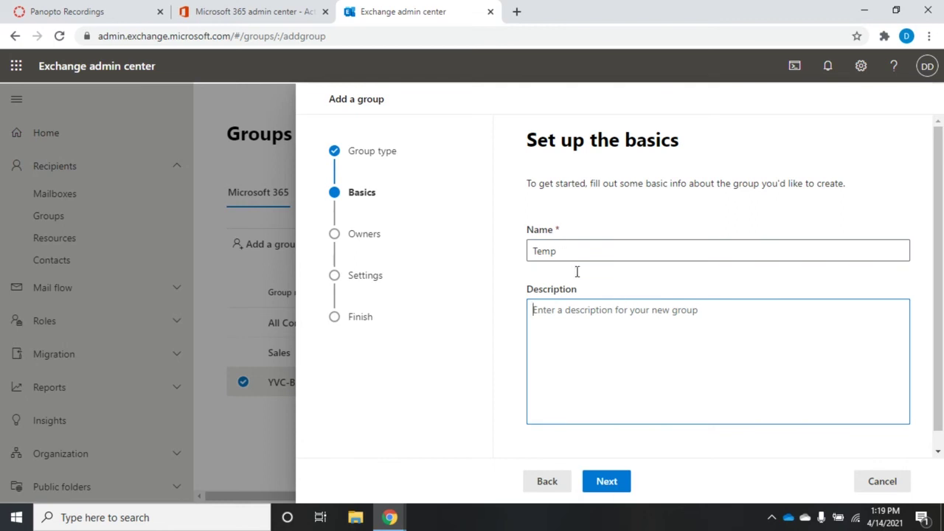
pyautogui.click(606, 482)
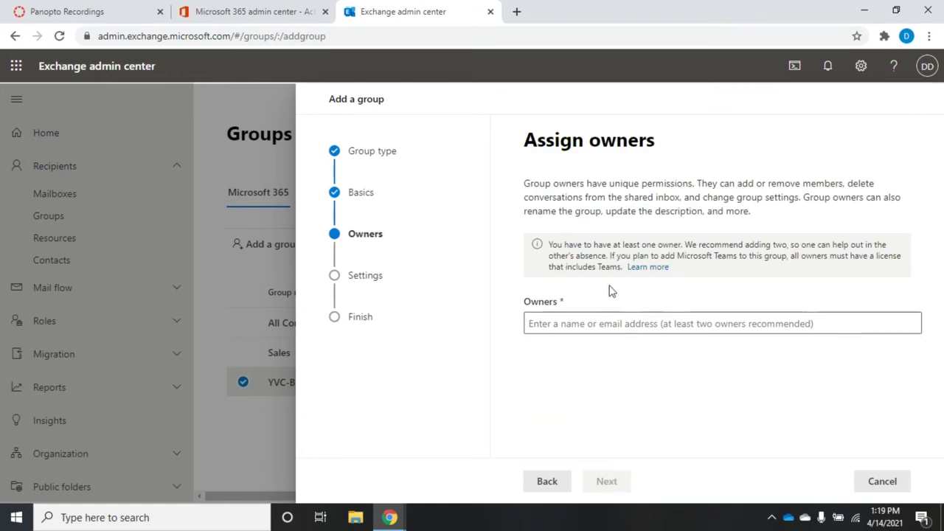
# Assign the suggested person as the Temp group's owner
pyautogui.click(571, 324)
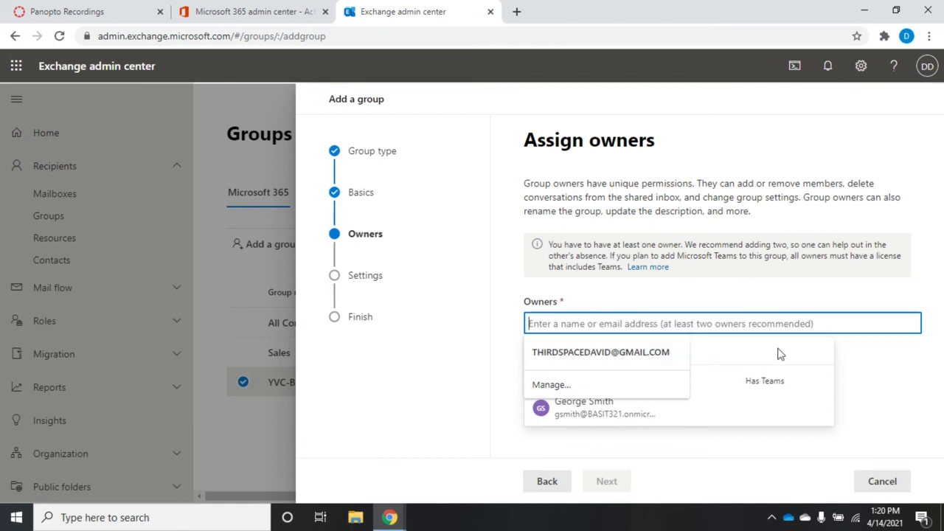
pyautogui.click(728, 389)
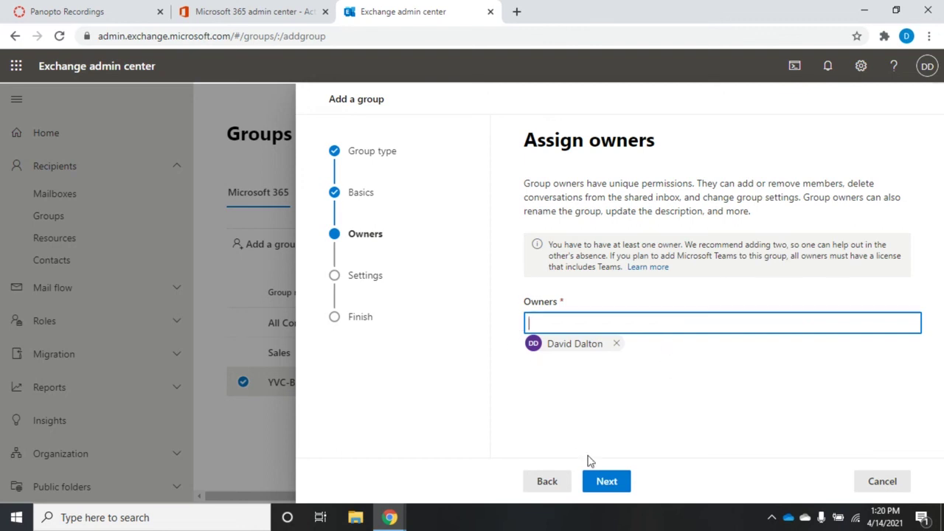
pyautogui.click(604, 483)
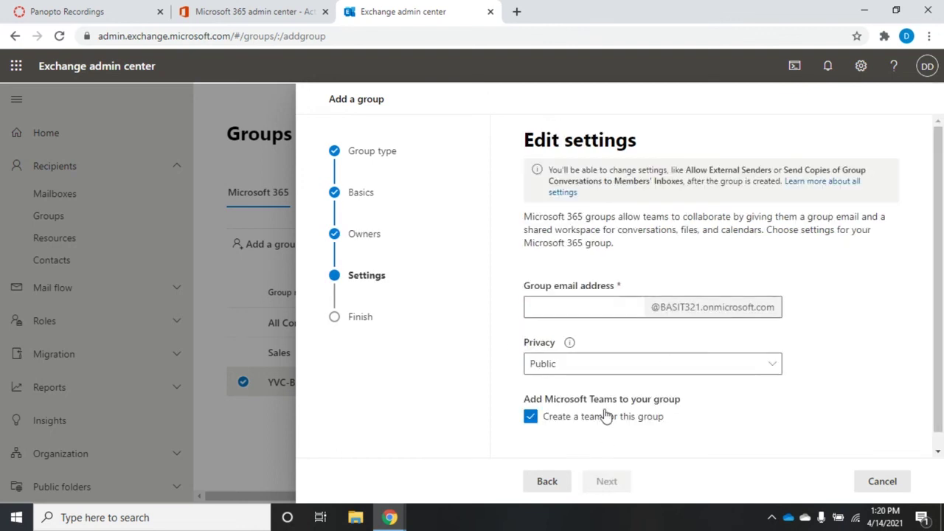
# Set the Temp group's email address to 'temp' and its privacy to Private
pyautogui.click(558, 310)
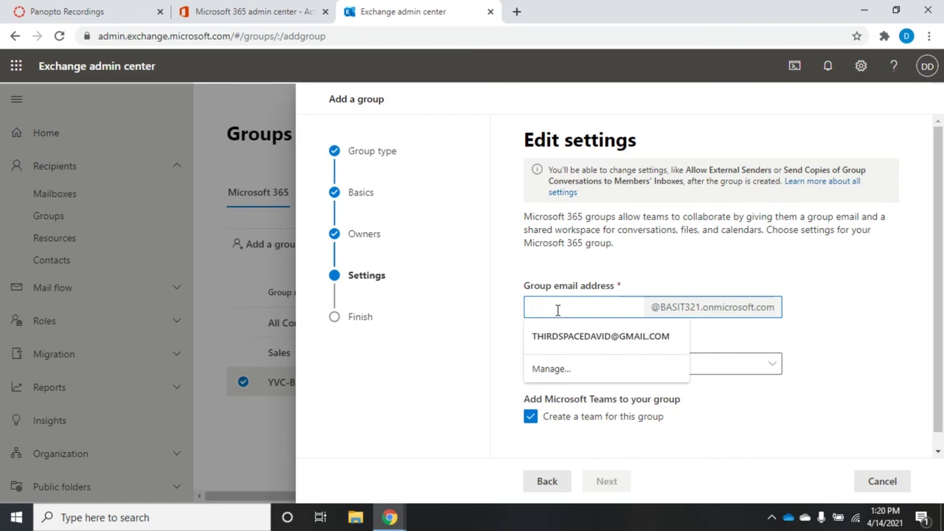
pyautogui.write('temp')
pyautogui.click(569, 342)
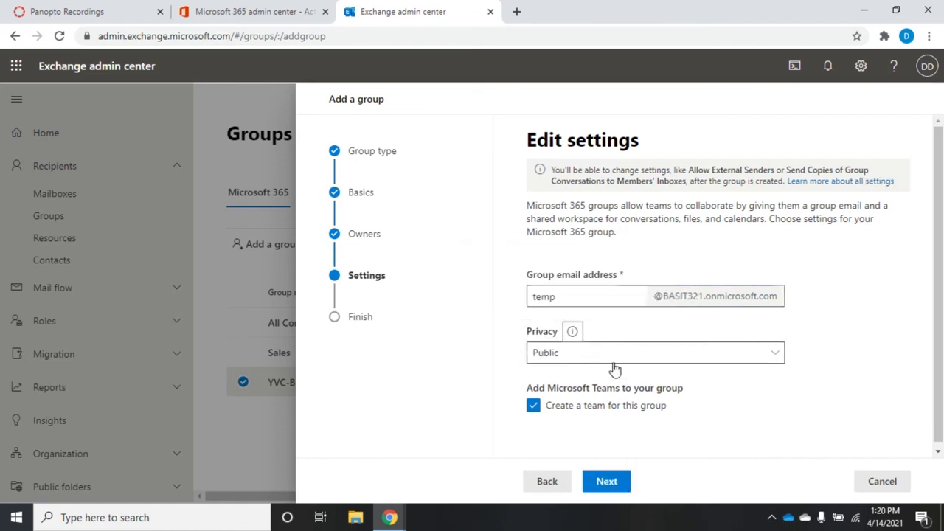
pyautogui.moveTo(573, 334)
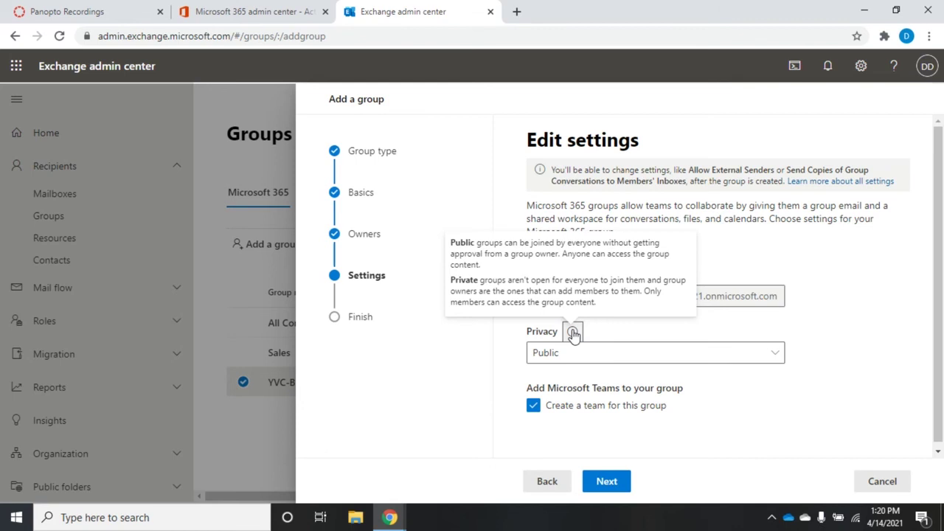
pyautogui.click(594, 354)
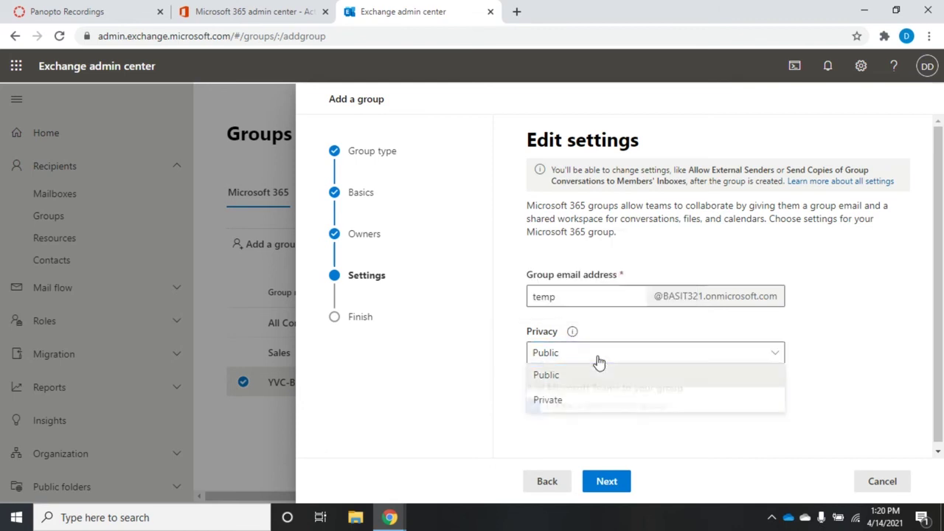
pyautogui.click(545, 401)
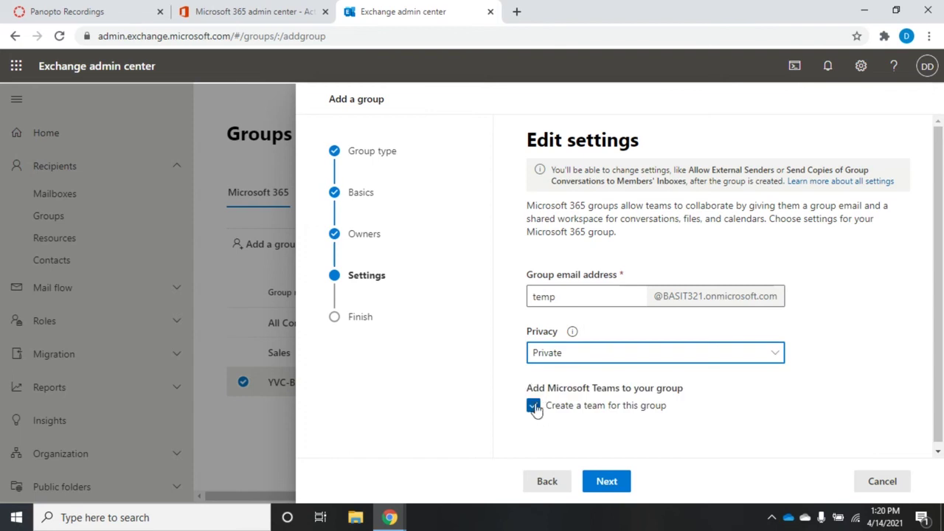
pyautogui.click(603, 482)
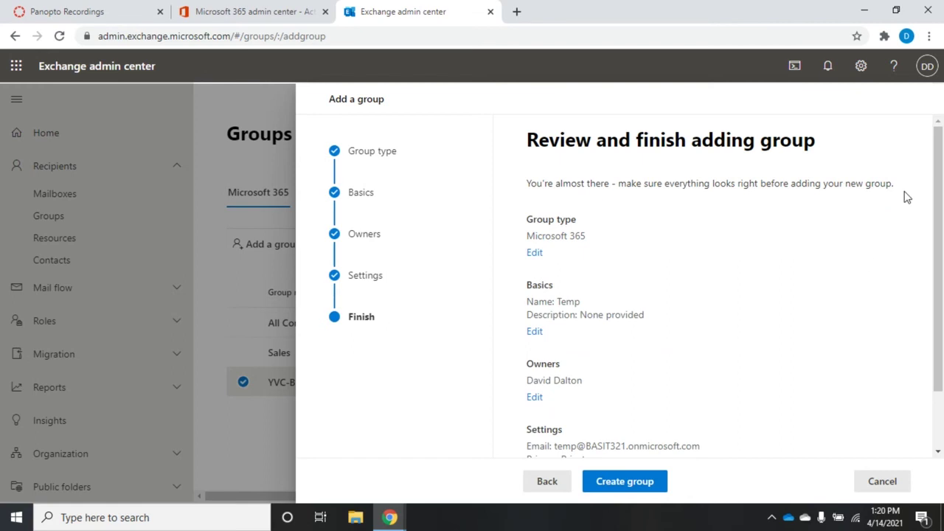
# Cancel the Temp group wizard from the review page and confirm discarding its details
pyautogui.moveTo(939, 155); pyautogui.dragTo(930, 133)
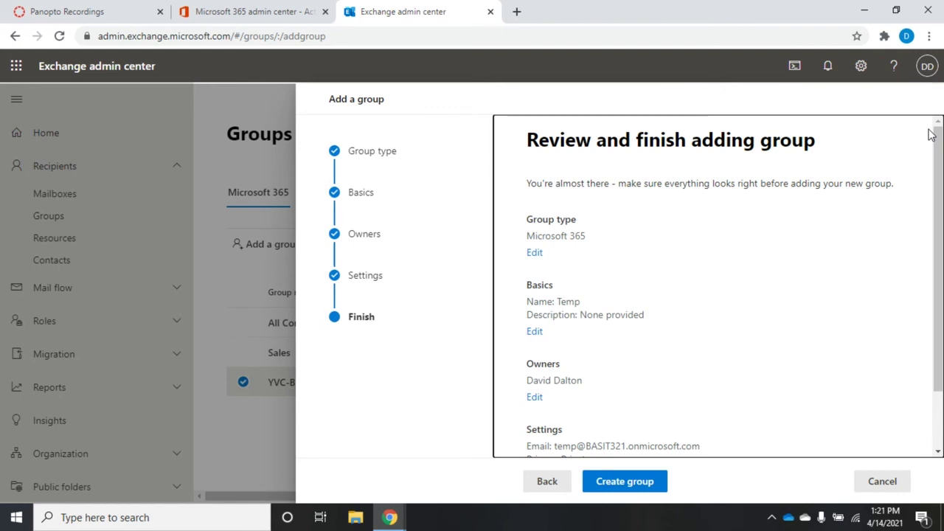
pyautogui.click(882, 481)
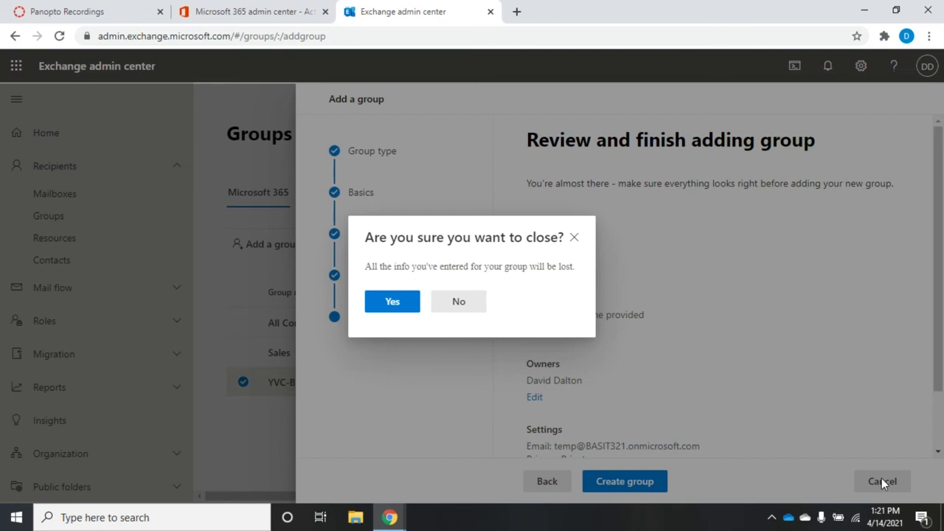
pyautogui.click(408, 305)
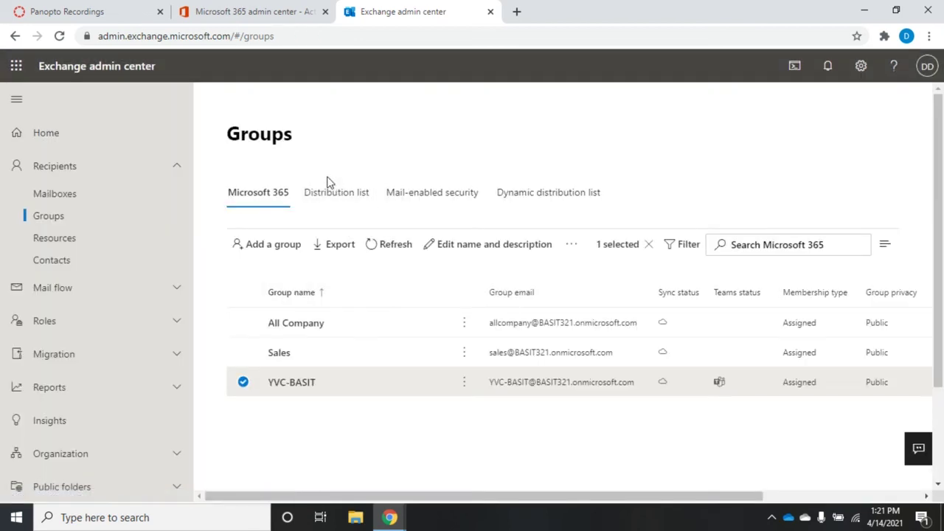
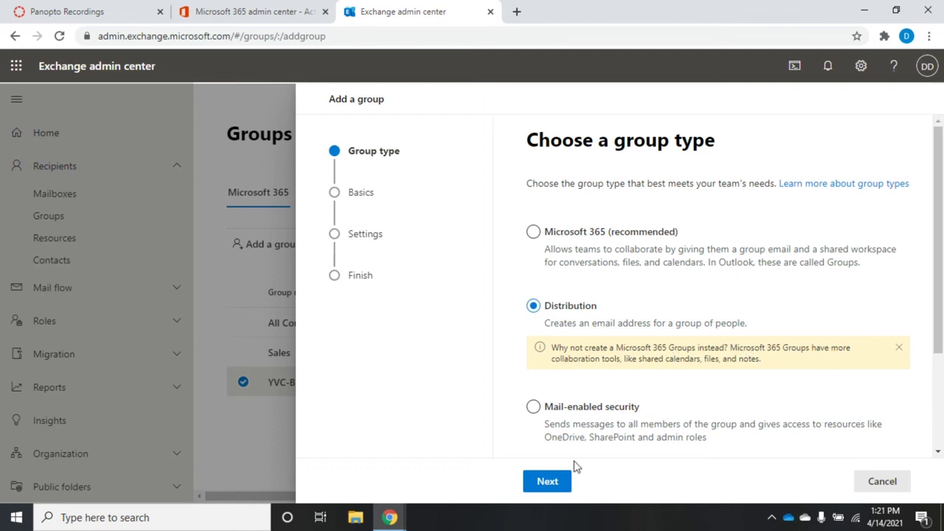
# Name the new distribution group Temp
pyautogui.click(543, 484)
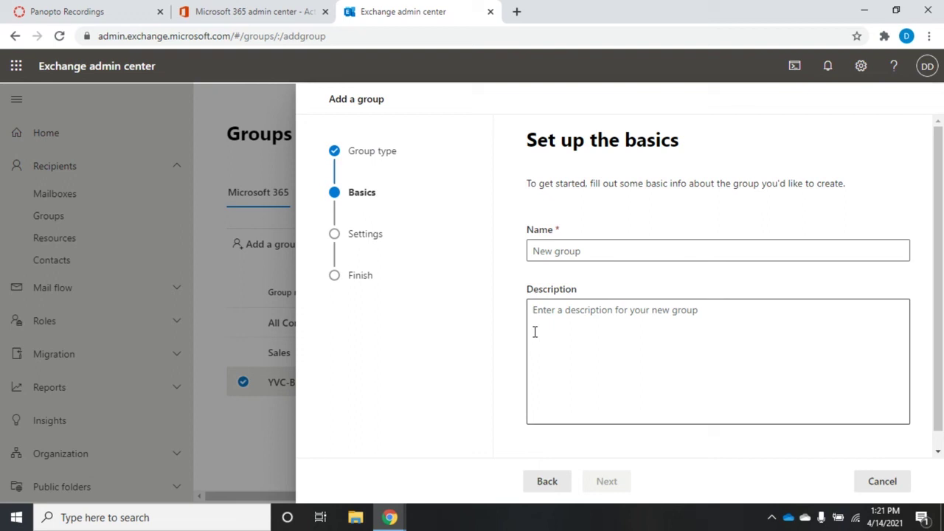
pyautogui.click(620, 251)
pyautogui.write('Temp')
pyautogui.click(641, 384)
# Set the group email address to temp and allow outside senders to email it
pyautogui.click(606, 482)
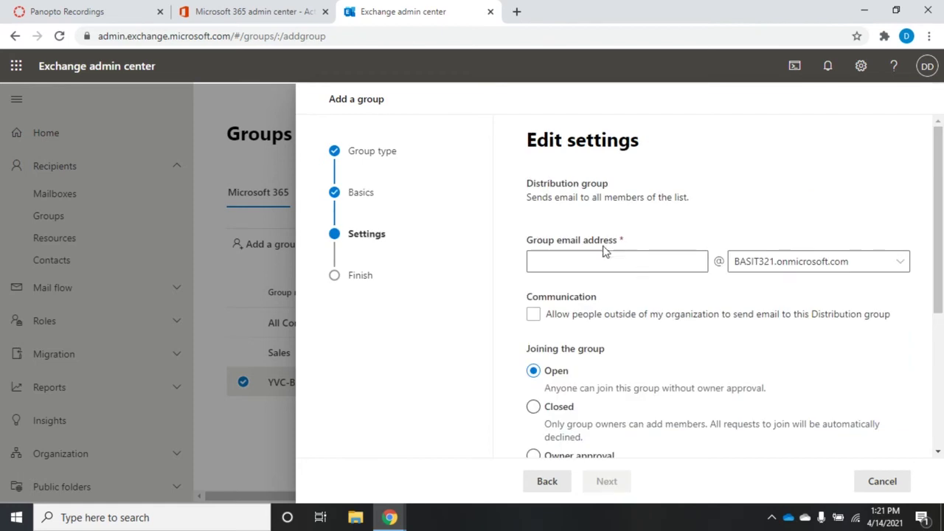
pyautogui.click(571, 260)
pyautogui.write('temp')
pyautogui.press('Tab')
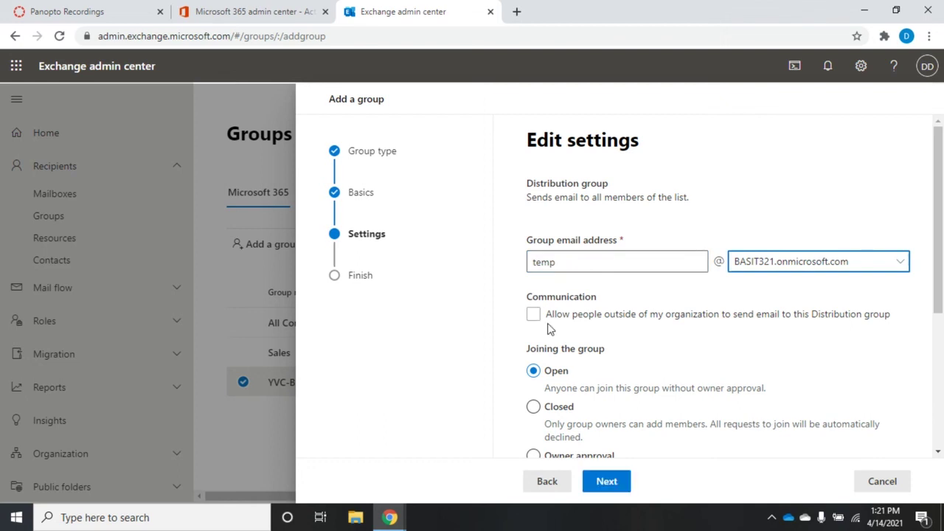
pyautogui.click(547, 325)
# Enable outside senders for Temp, set joining to Owner approval, and reach the review page
pyautogui.click(535, 317)
pyautogui.moveTo(941, 262); pyautogui.dragTo(941, 352)
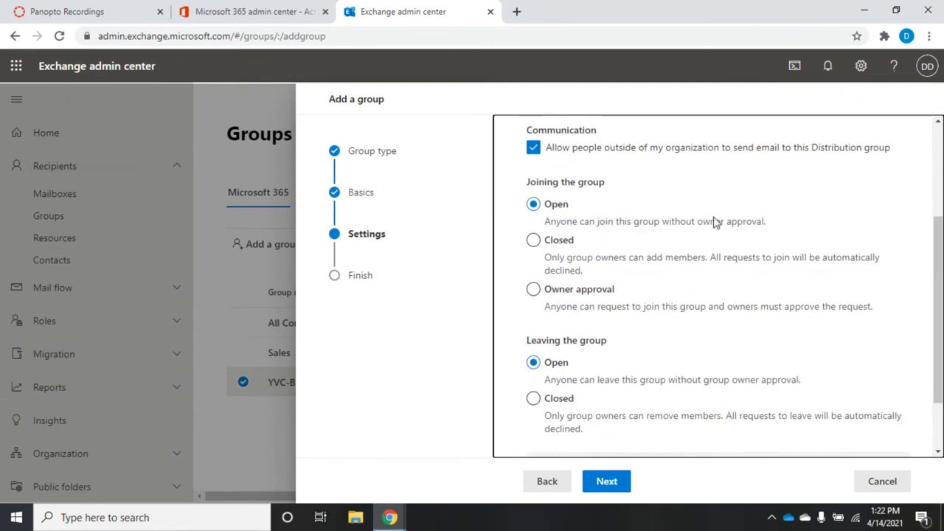
pyautogui.click(531, 241)
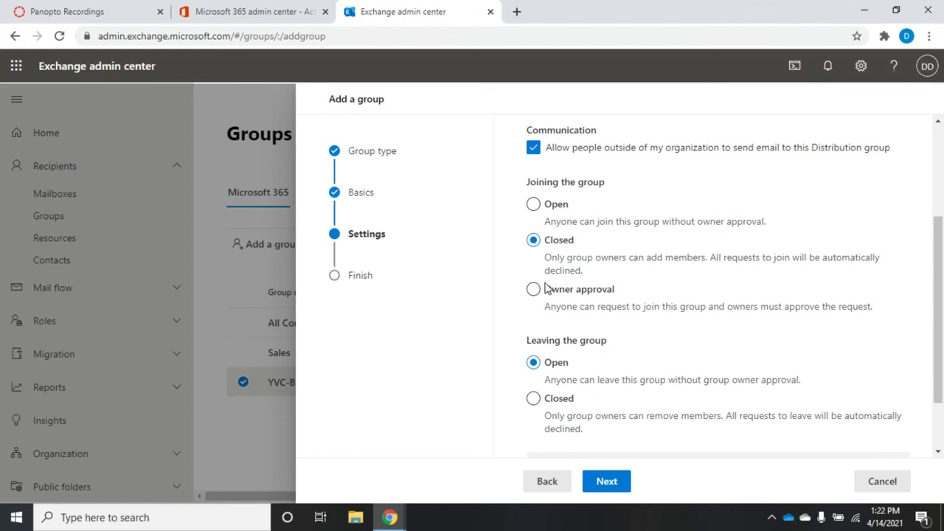
pyautogui.click(533, 290)
pyautogui.moveTo(936, 258); pyautogui.dragTo(939, 304)
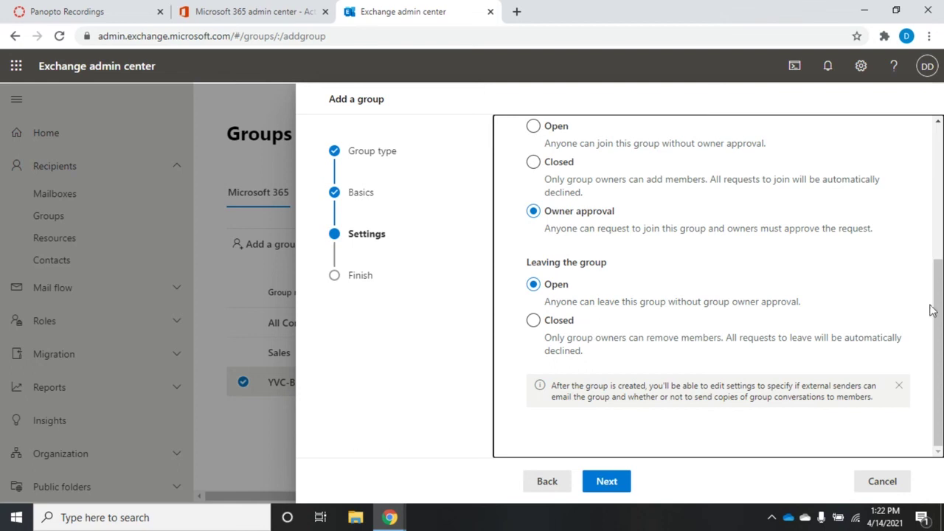
pyautogui.moveTo(939, 320); pyautogui.dragTo(938, 257)
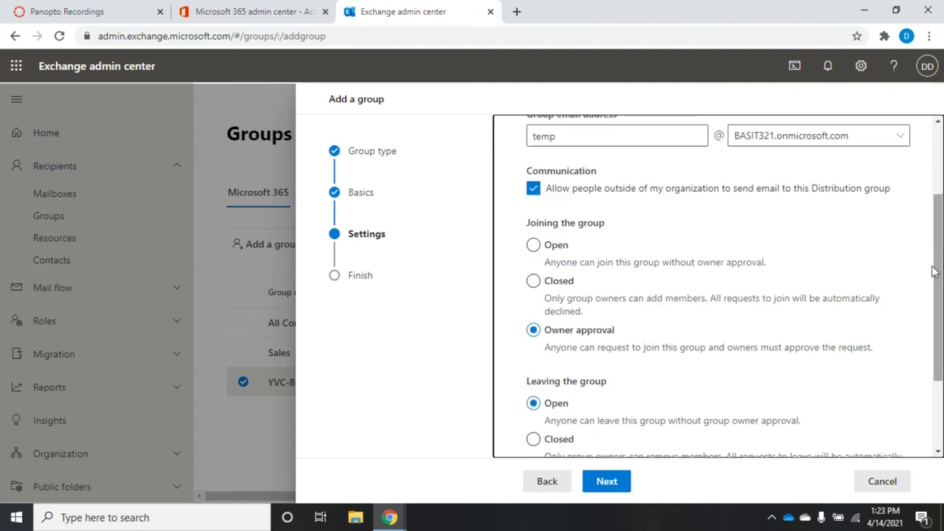
pyautogui.click(606, 481)
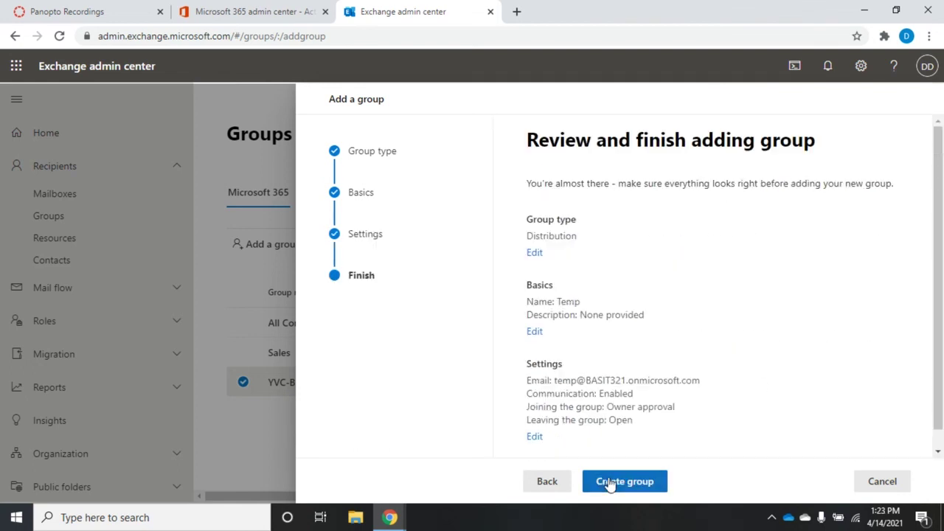
# Cancel and discard the Temp group wizard, then start adding a new group
pyautogui.moveTo(941, 183); pyautogui.dragTo(940, 202)
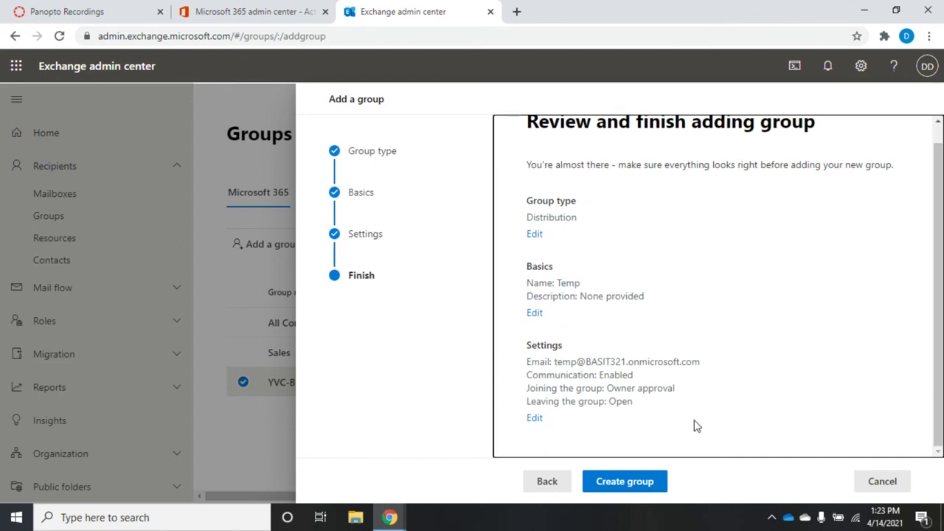
pyautogui.click(895, 484)
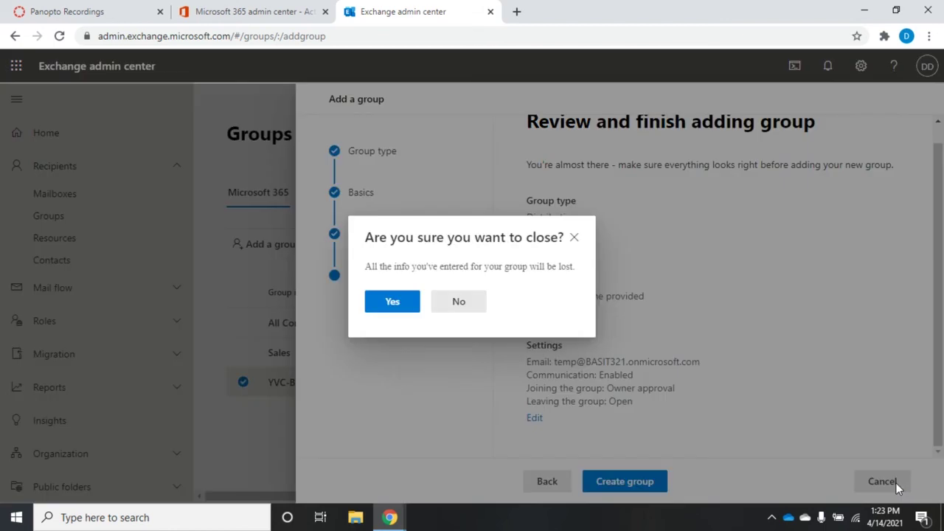
pyautogui.click(407, 307)
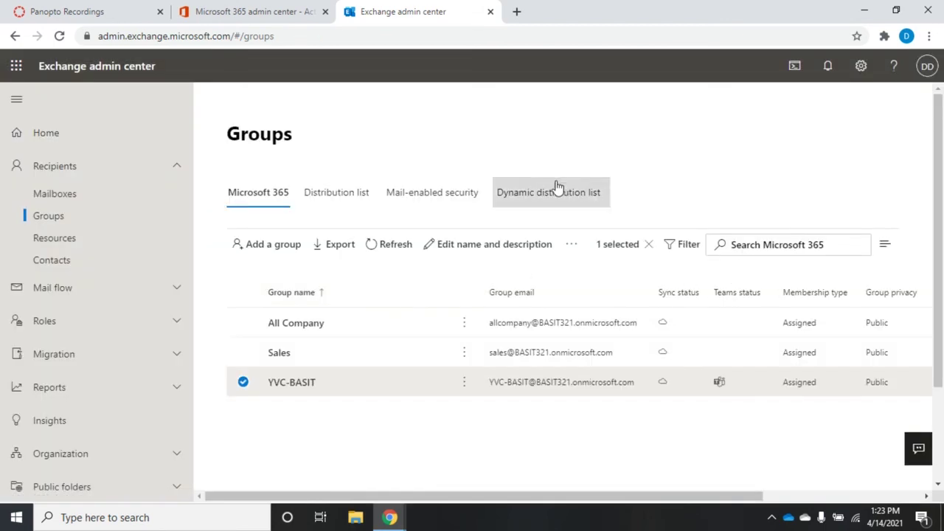
pyautogui.click(284, 246)
# Start a Mail-enabled security group named temp
pyautogui.click(574, 370)
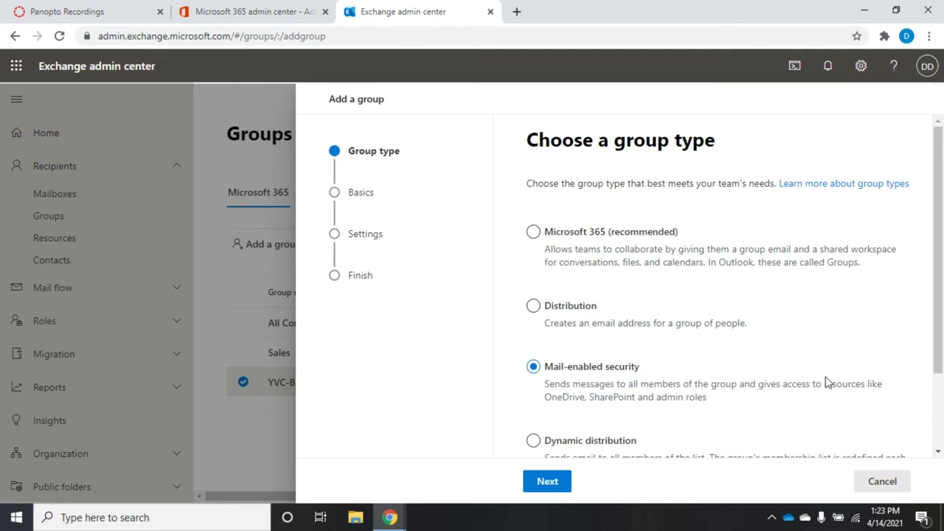
pyautogui.click(547, 481)
pyautogui.click(602, 248)
pyautogui.write('temp')
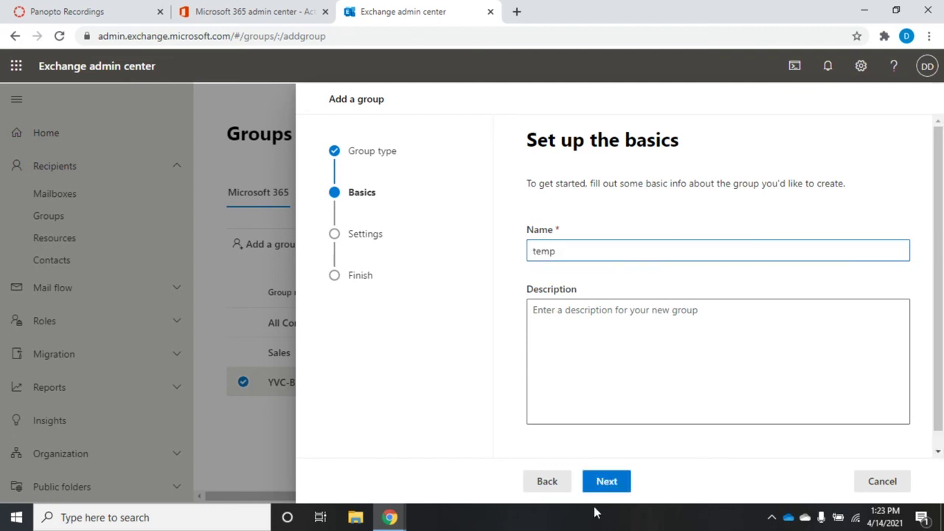
pyautogui.click(609, 494)
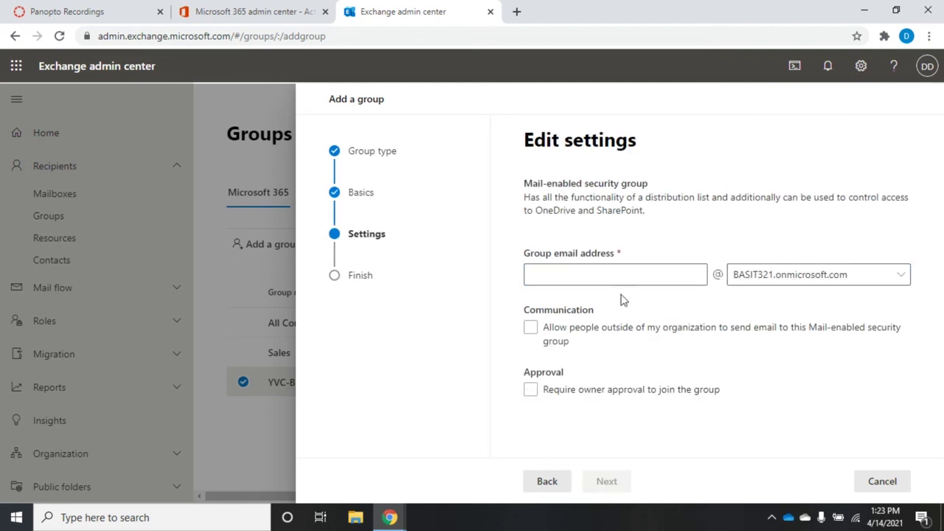
# Give it email address temp, leave outside senders blocked, and reach the review page
pyautogui.click(615, 280)
pyautogui.write('temp')
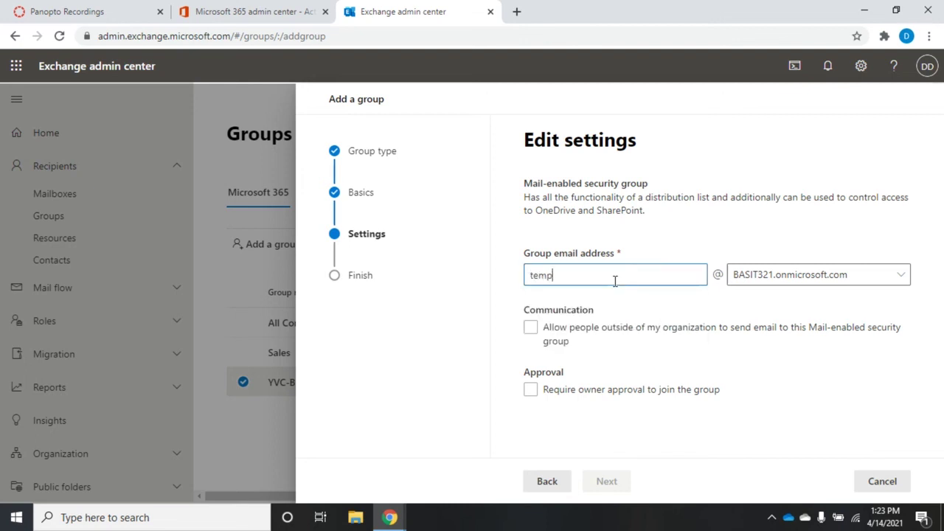
pyautogui.click(533, 336)
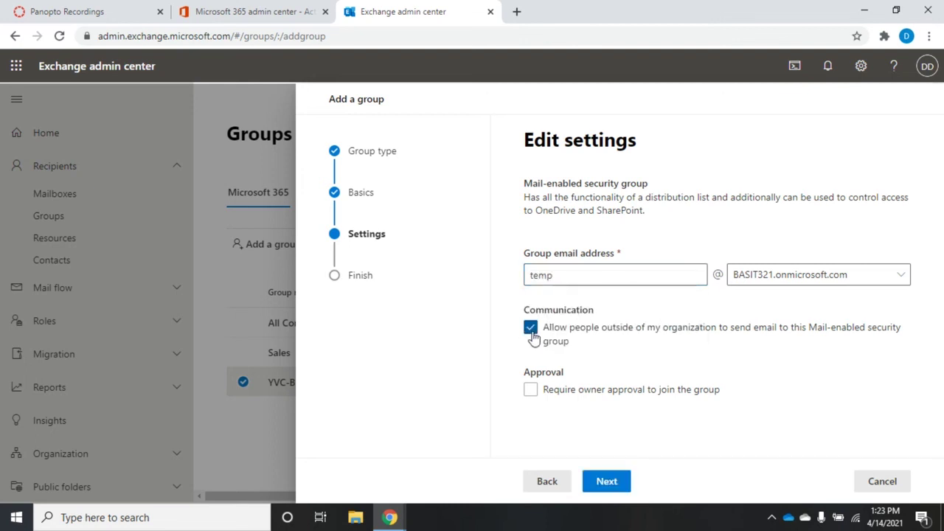
pyautogui.click(533, 336)
pyautogui.click(606, 481)
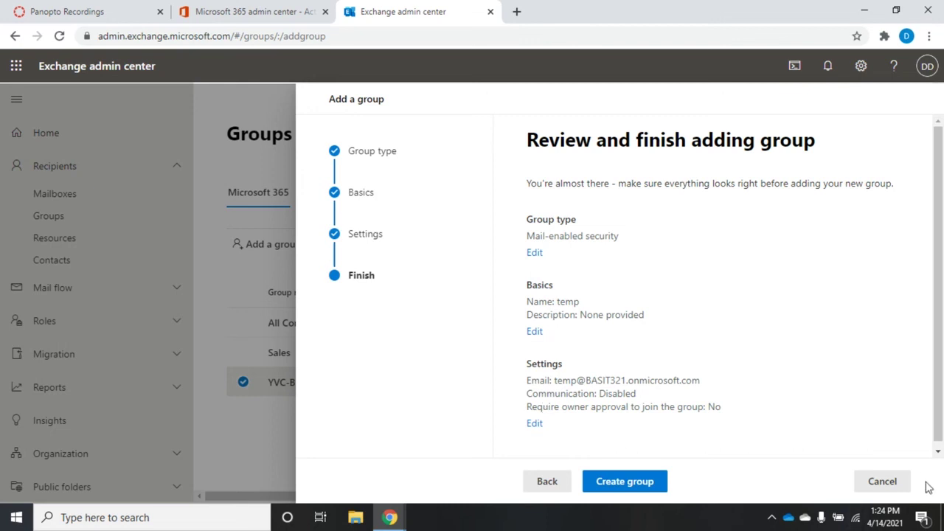
# Discard the temp security group draft and begin another new group
pyautogui.click(898, 481)
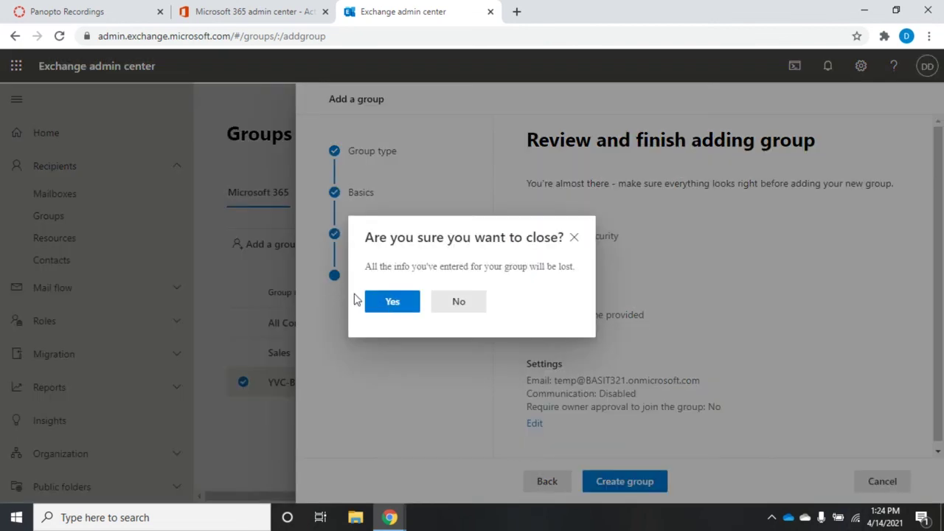
pyautogui.click(392, 302)
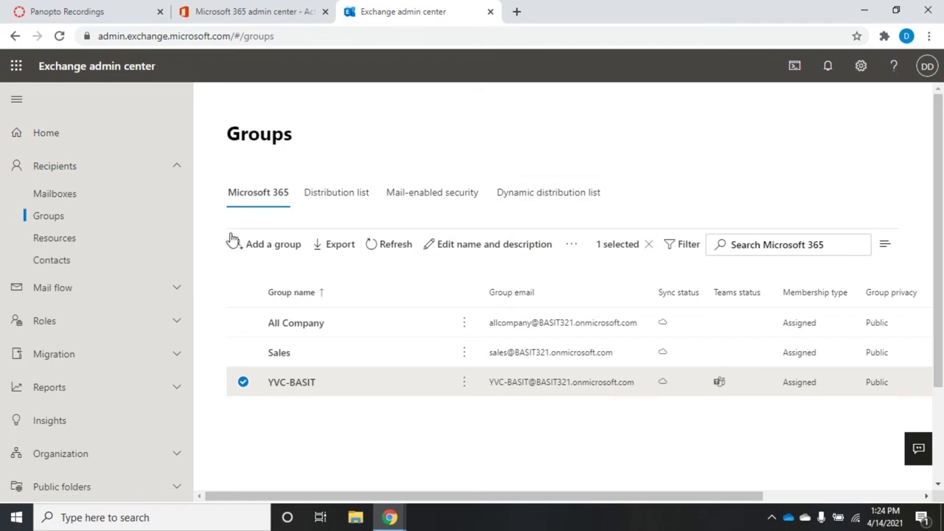
pyautogui.click(250, 249)
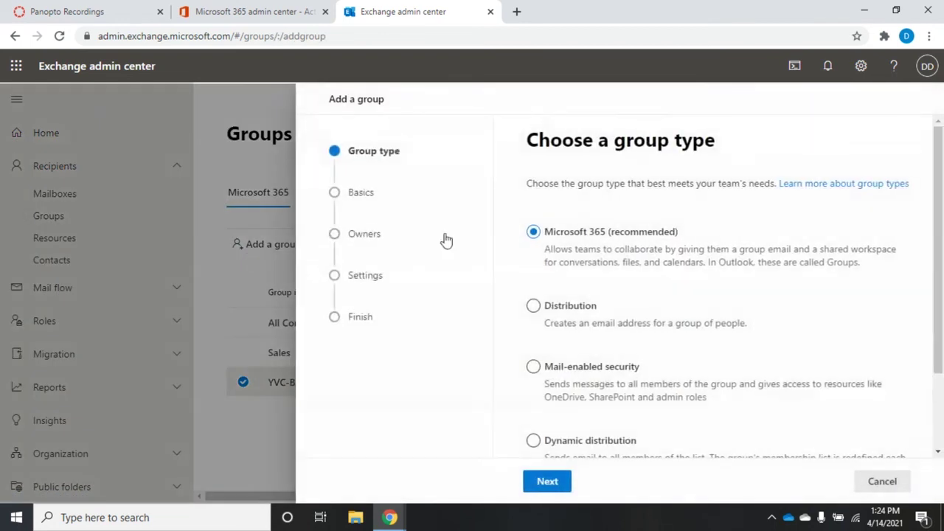
# Choose the Dynamic distribution type, name the group yakima, and continue to Assign users
pyautogui.click(590, 446)
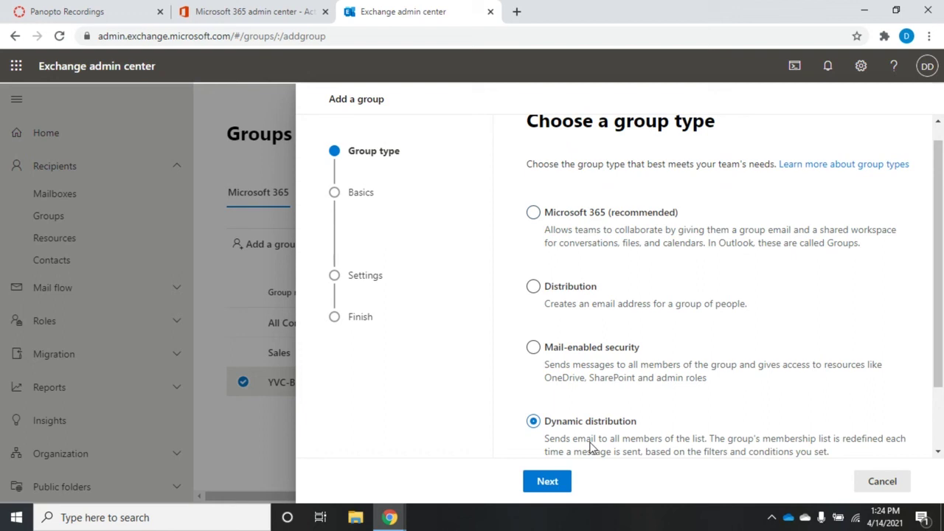
pyautogui.moveTo(939, 300); pyautogui.dragTo(939, 359)
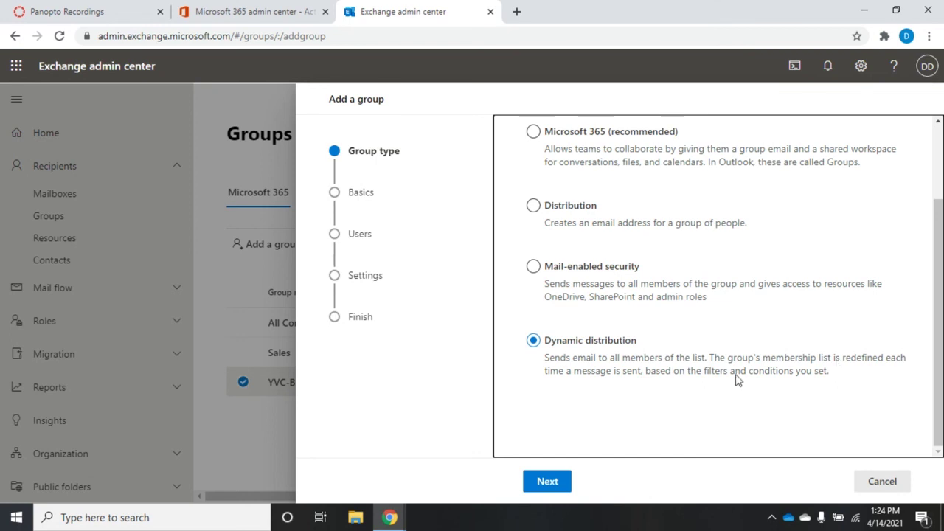
pyautogui.click(534, 488)
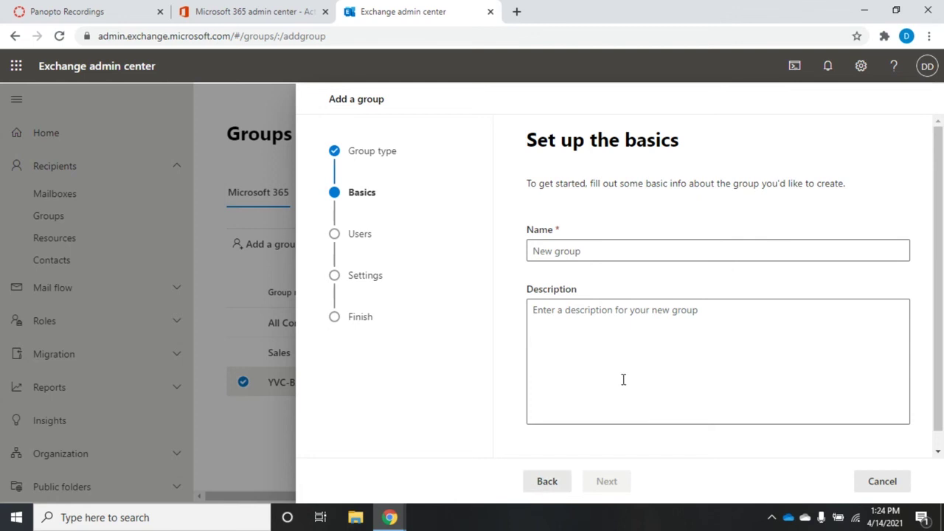
pyautogui.click(618, 252)
pyautogui.write('yakima')
pyautogui.press('Tab')
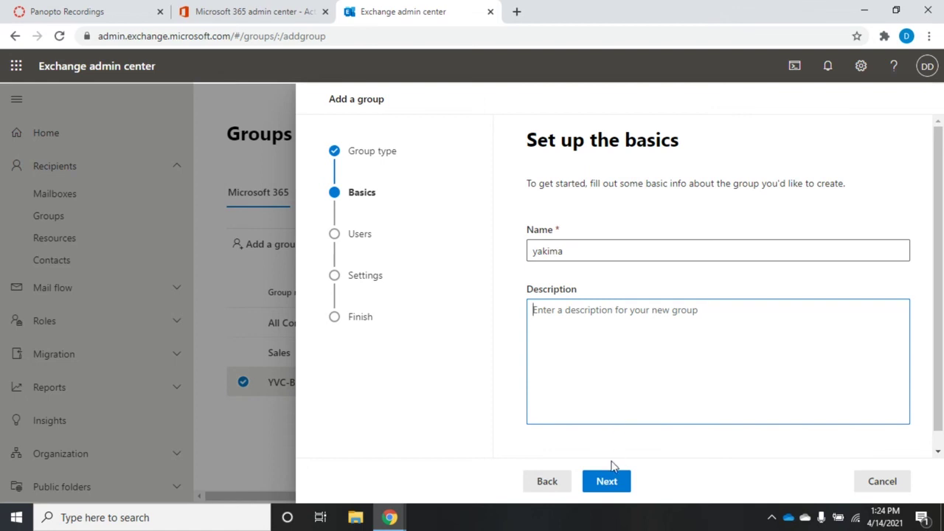
pyautogui.click(603, 483)
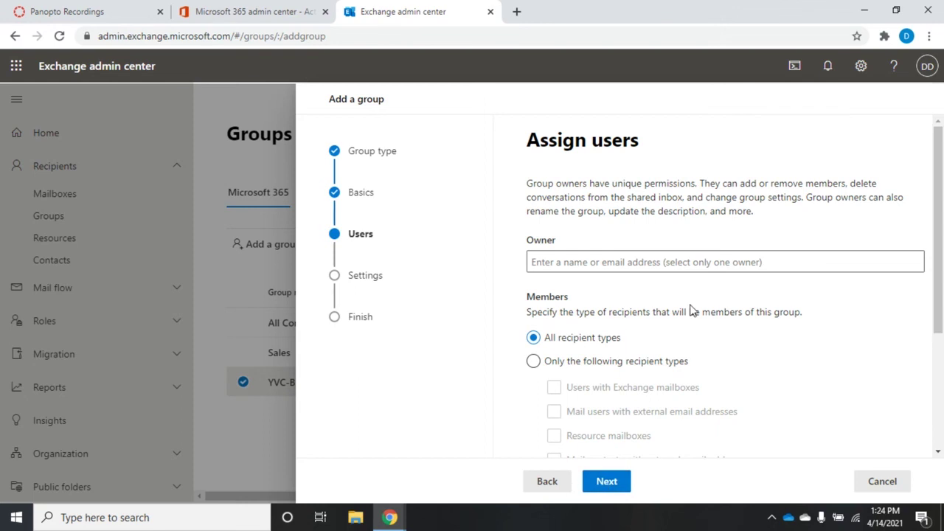
# Assign the suggested user as the yakima group's owner
pyautogui.click(642, 264)
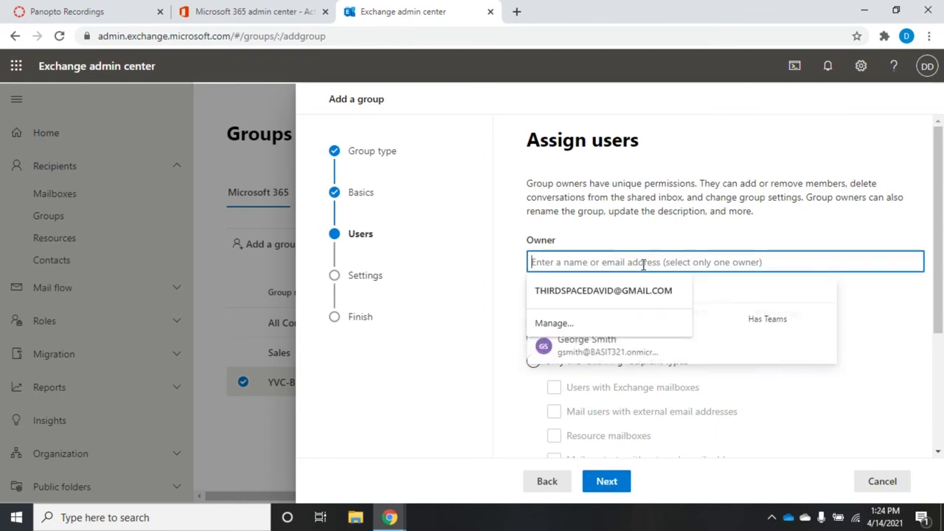
pyautogui.click(705, 326)
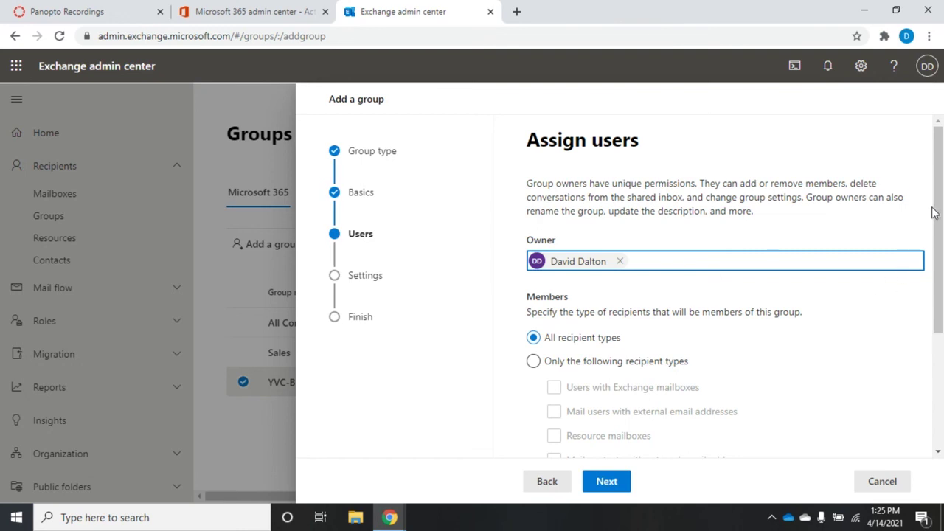
pyautogui.moveTo(937, 215); pyautogui.dragTo(937, 273)
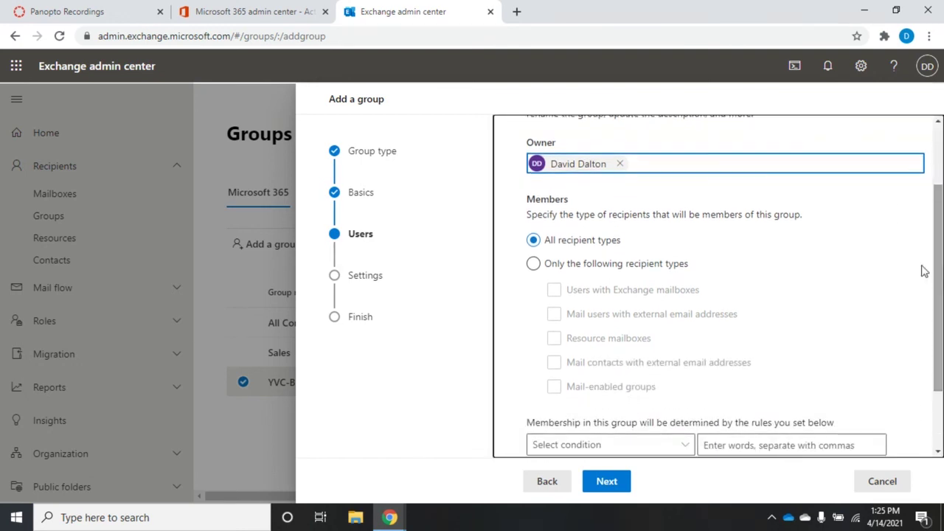
# Limit members to Only the following recipient types: Users with Exchange mailboxes
pyautogui.click(597, 263)
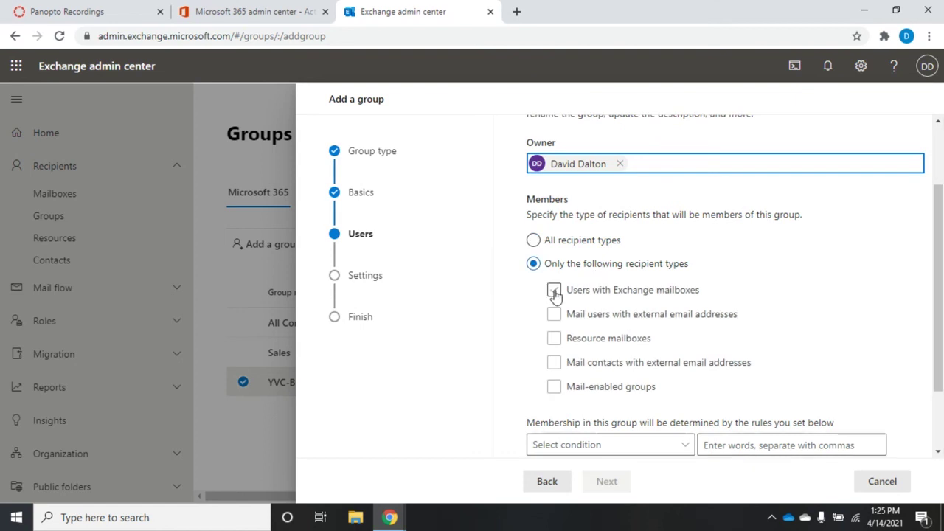
pyautogui.click(554, 289)
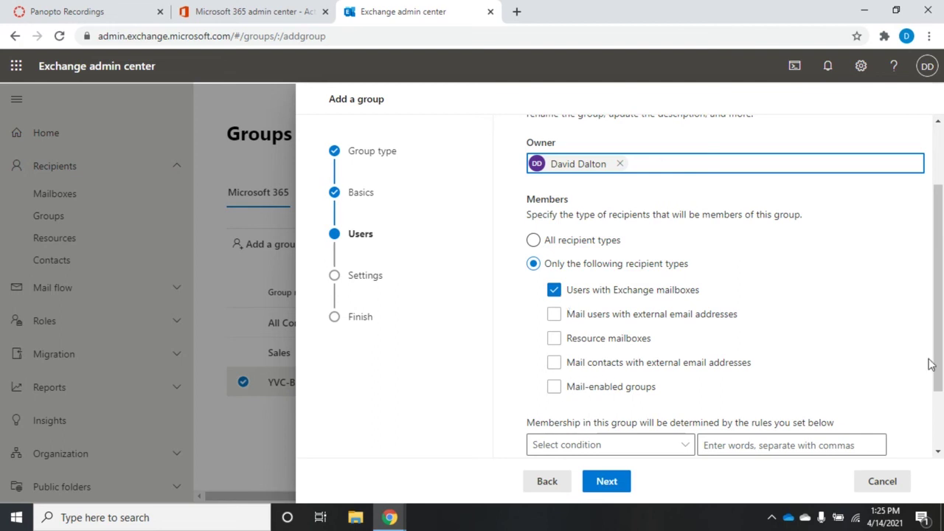
pyautogui.moveTo(942, 254); pyautogui.dragTo(942, 310)
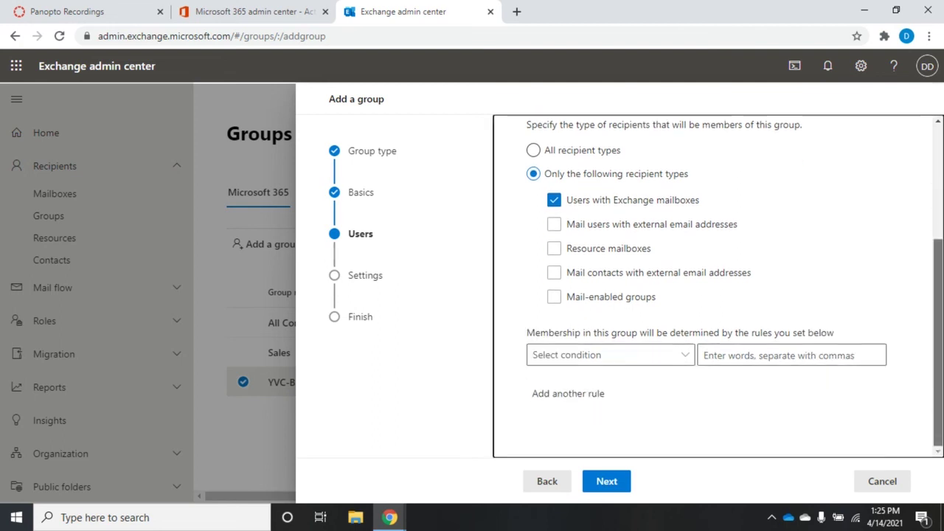
# Add a membership rule where Custom Attribute 1 equals Yakima
pyautogui.click(672, 357)
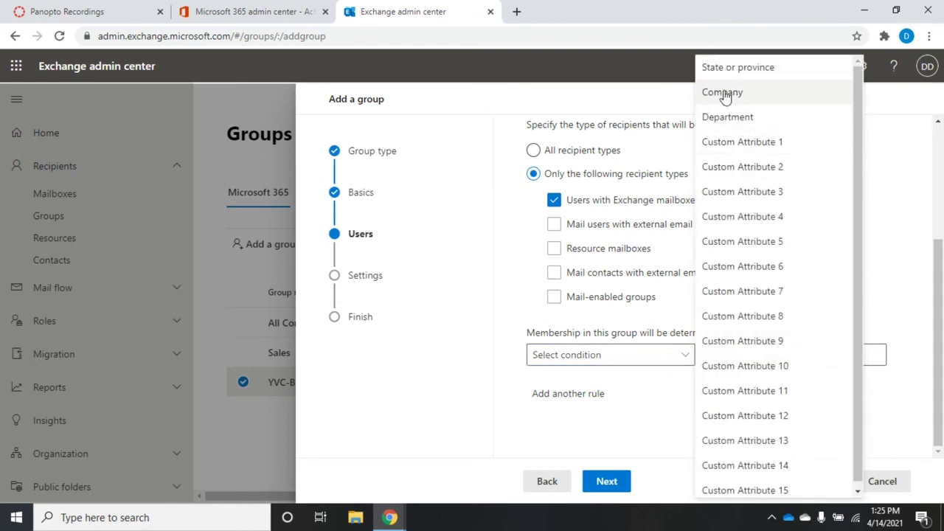
pyautogui.moveTo(854, 292); pyautogui.dragTo(881, 416)
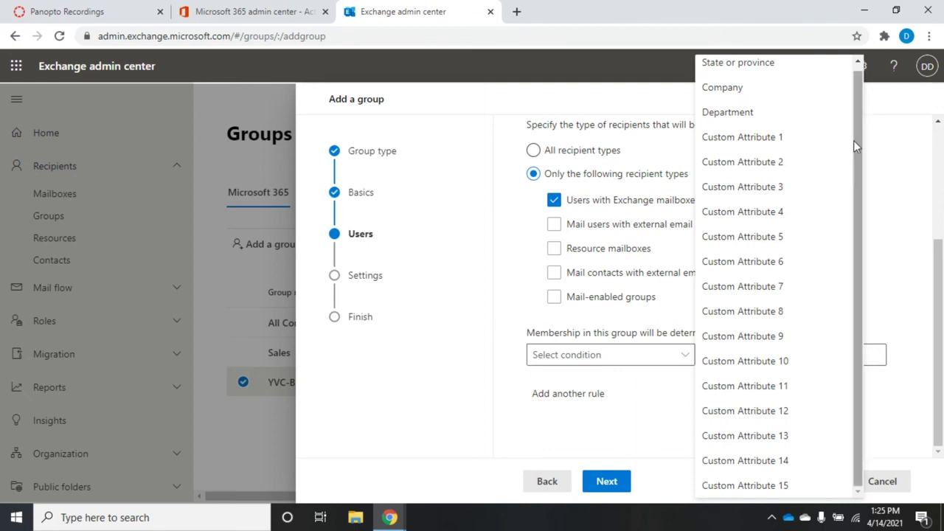
pyautogui.scroll(1, 752, 85)
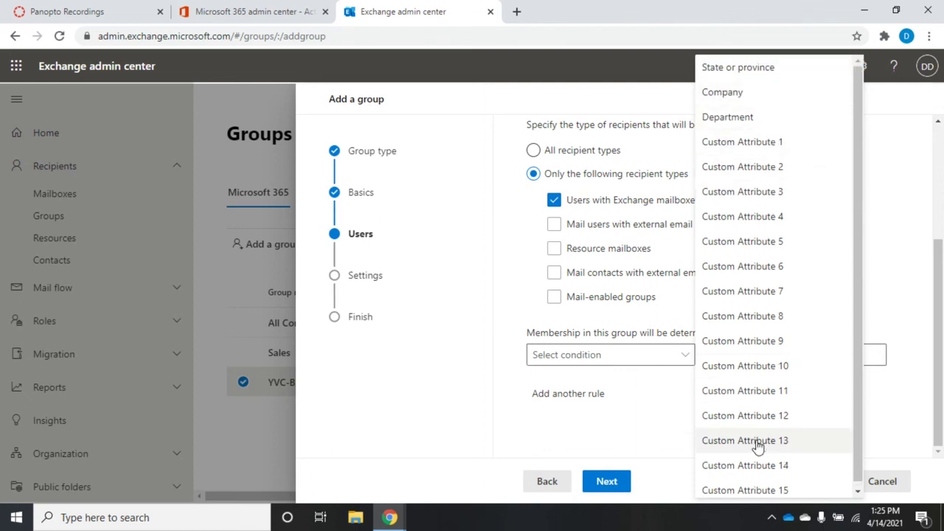
pyautogui.click(743, 143)
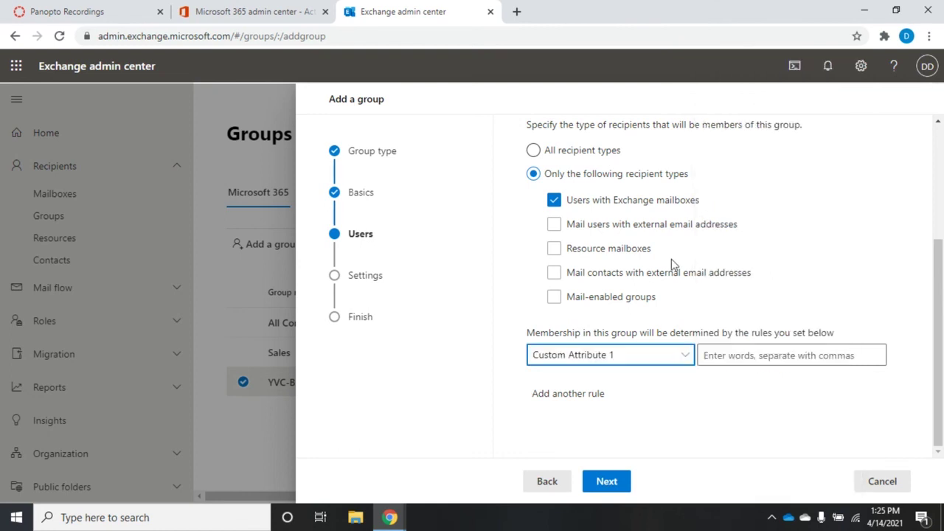
pyautogui.click(725, 353)
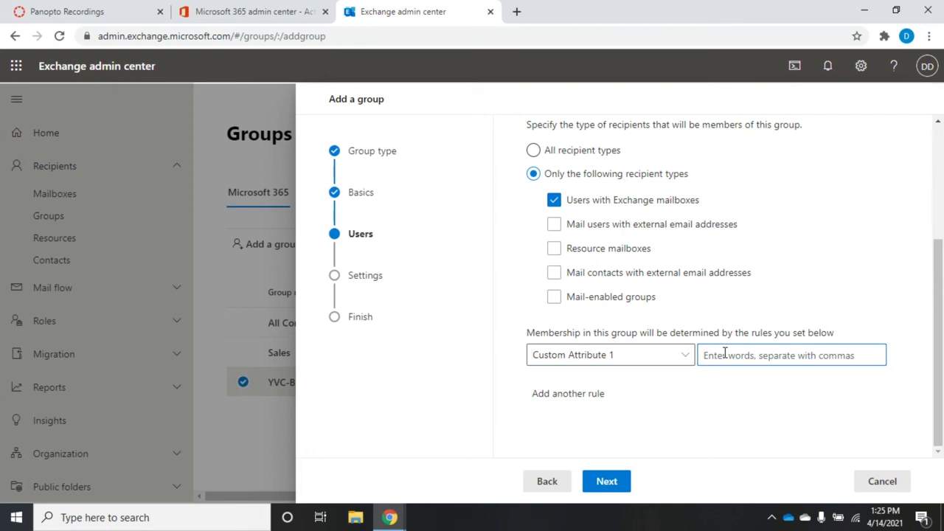
pyautogui.write('Yakima')
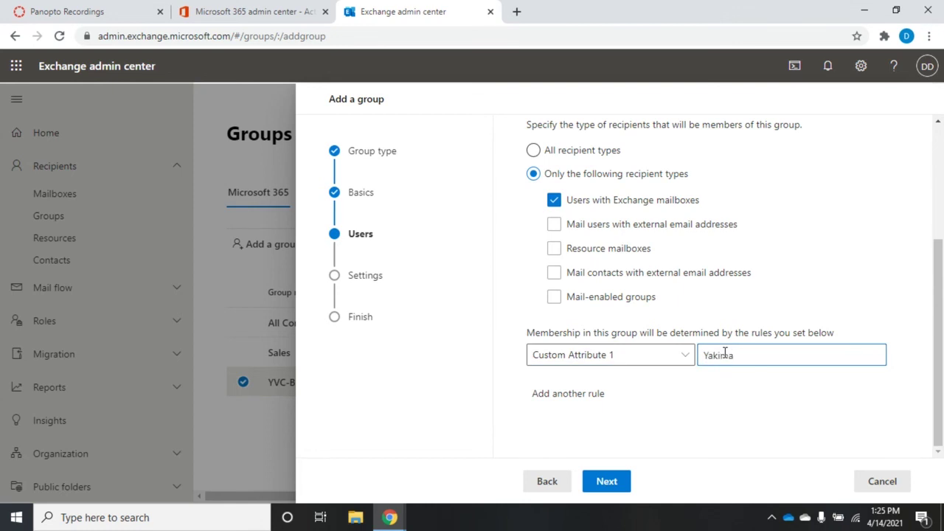
pyautogui.click(746, 390)
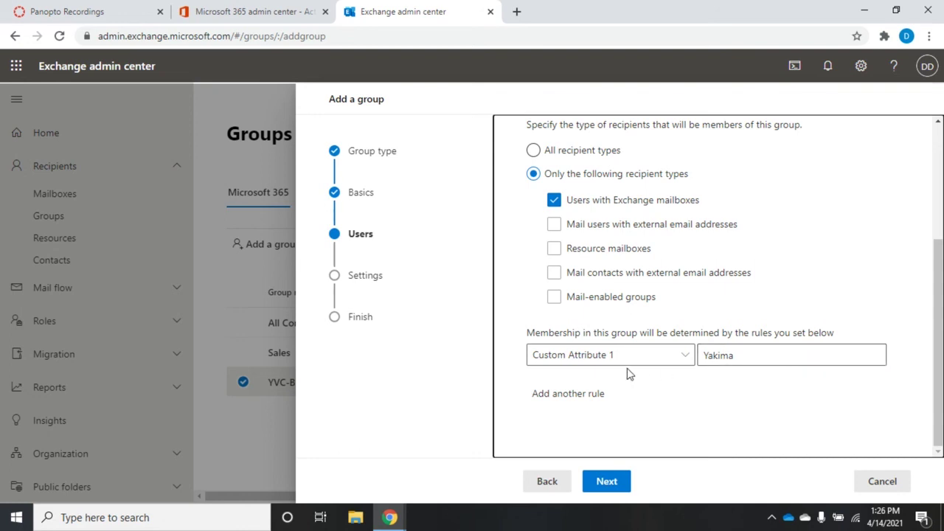
# Add a second membership rule where Department equals Sales
pyautogui.click(566, 394)
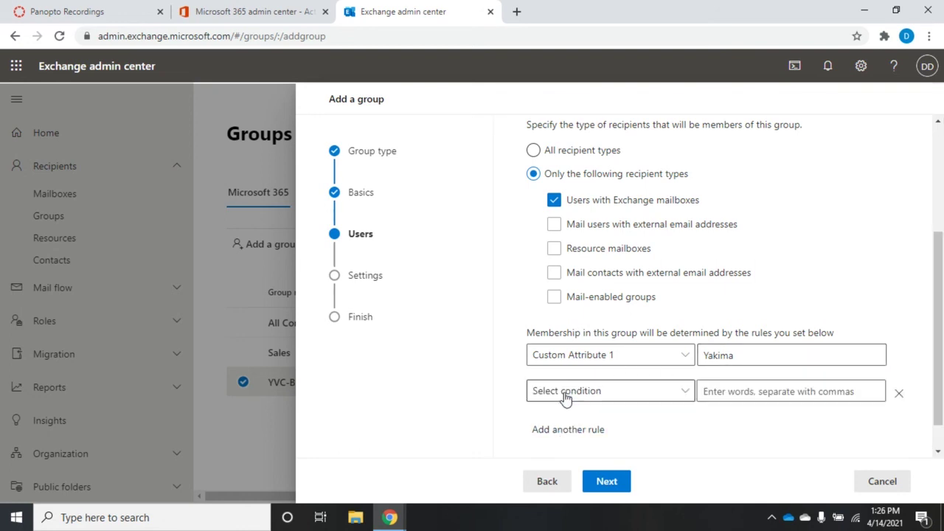
pyautogui.click(606, 392)
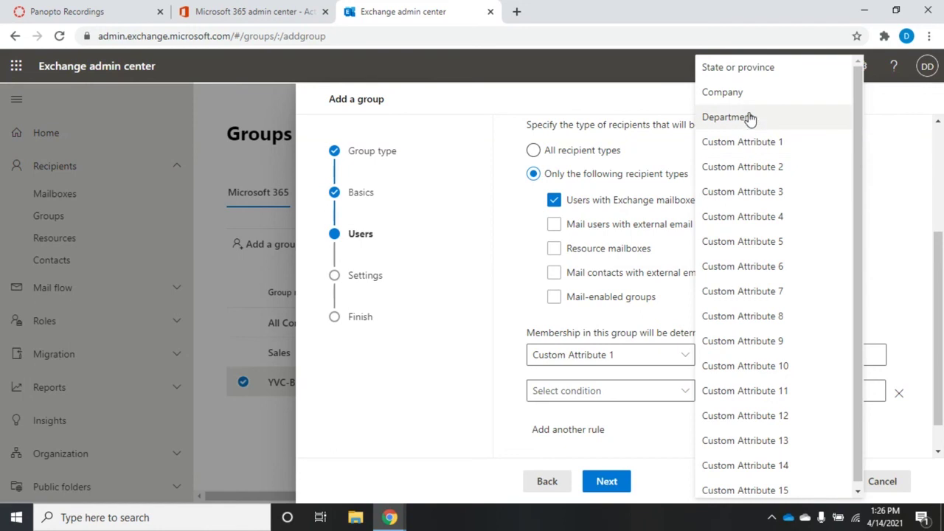
pyautogui.click(734, 117)
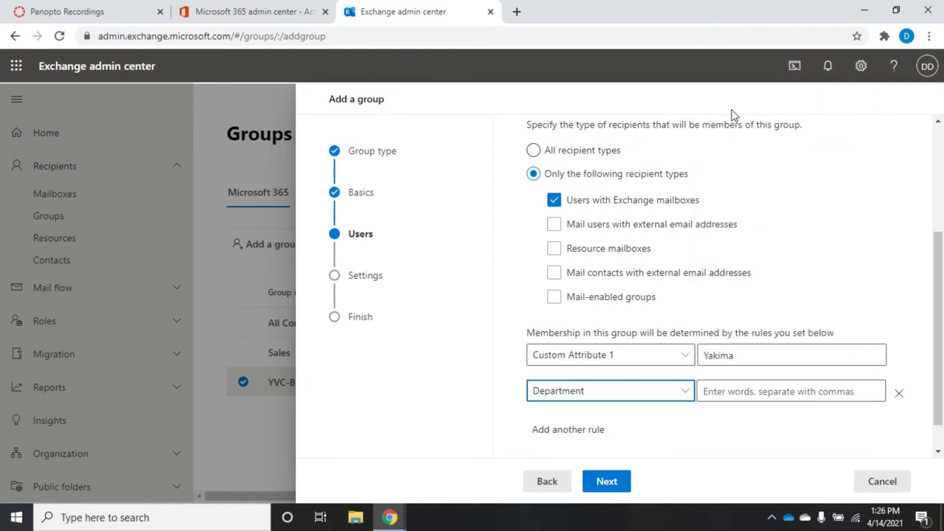
pyautogui.click(746, 389)
pyautogui.write('Dta')
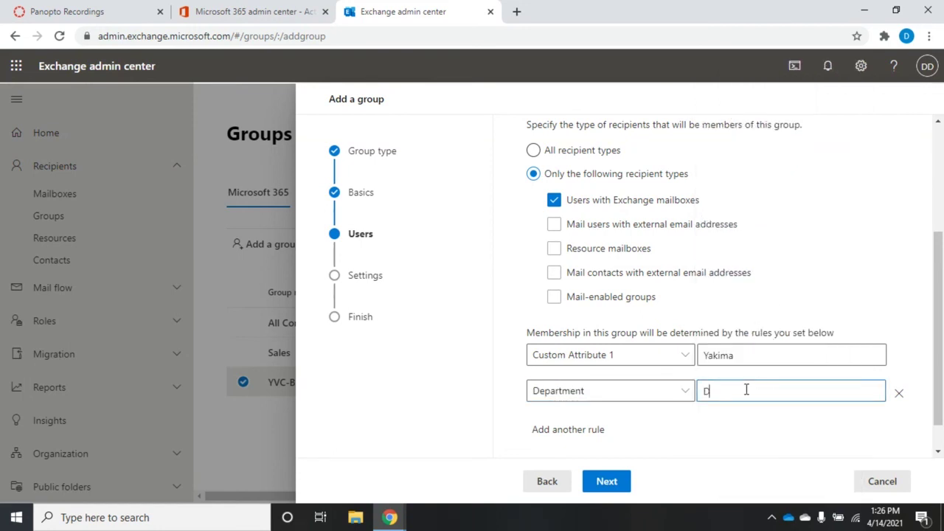
pyautogui.press('BackSpace')
pyautogui.press('BackSpace')
pyautogui.write('Sa')
pyautogui.press('BackSpace')
pyautogui.write('Sales')
pyautogui.click(712, 450)
pyautogui.click(706, 391)
pyautogui.press('Delete')
pyautogui.click(711, 433)
# Set the group email address to yakimasales
pyautogui.click(604, 483)
pyautogui.click(651, 273)
pyautogui.write('yak')
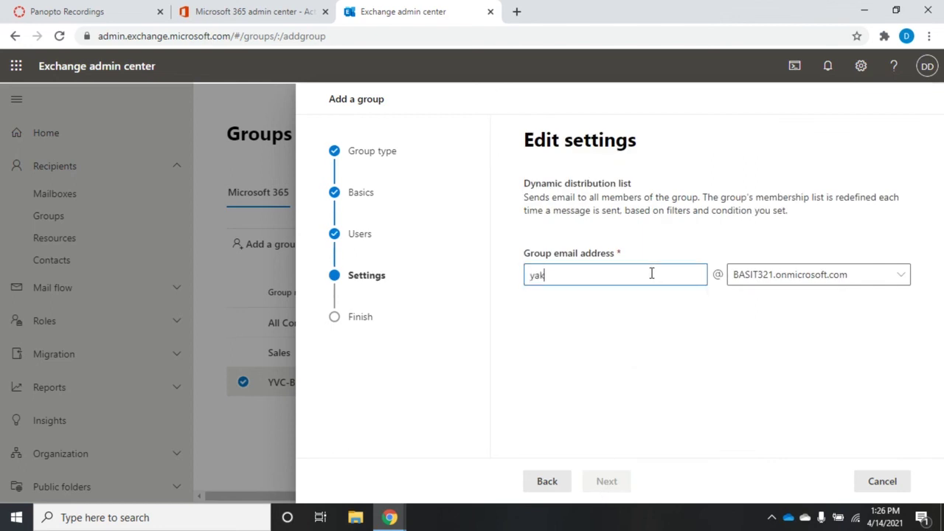
pyautogui.write('imasales')
pyautogui.click(609, 445)
# Open the review page and scroll through the yakima group's summary
pyautogui.click(605, 488)
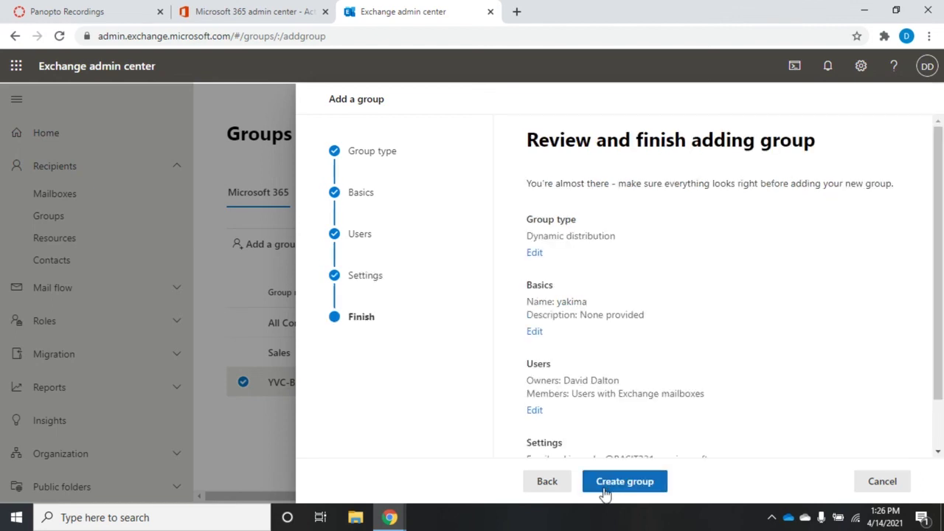
pyautogui.click(937, 165)
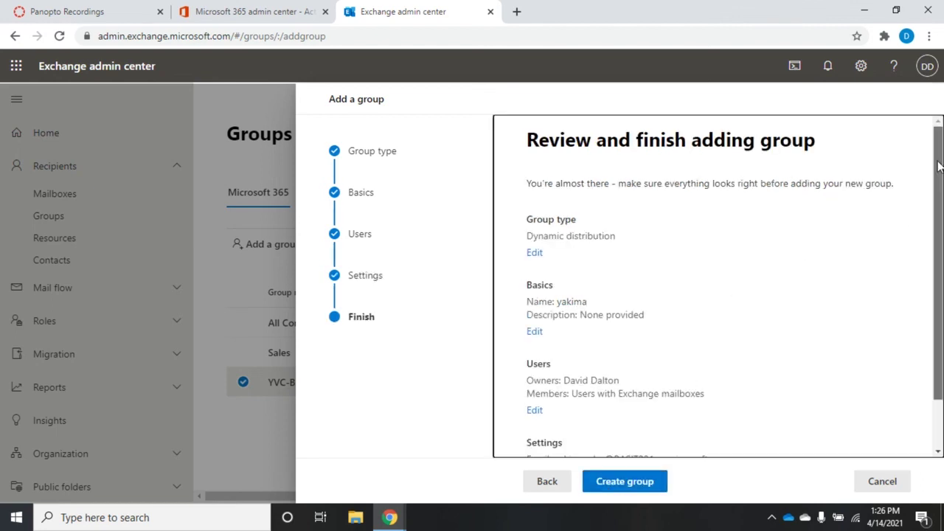
pyautogui.scroll(-1, 938, 166)
pyautogui.scroll(1, 941, 247)
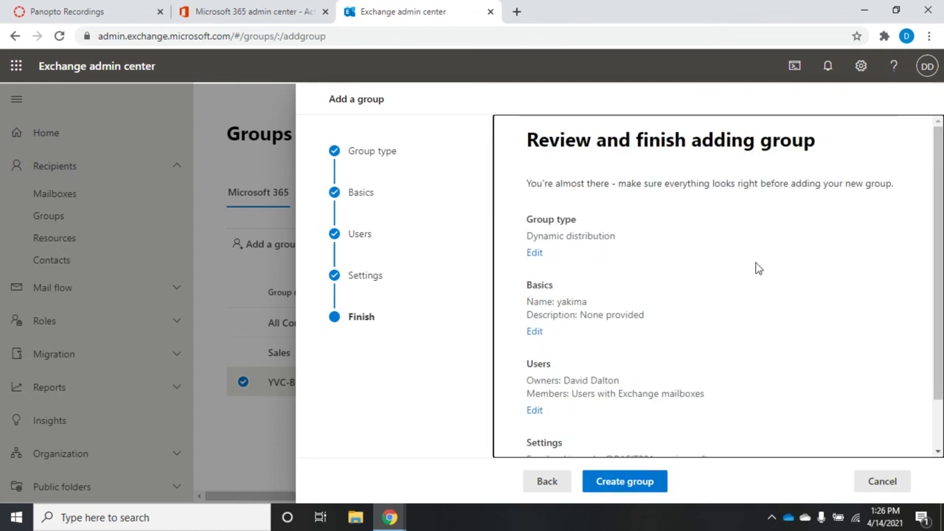
# Cancel the yakima group wizard and confirm discarding it
pyautogui.click(878, 485)
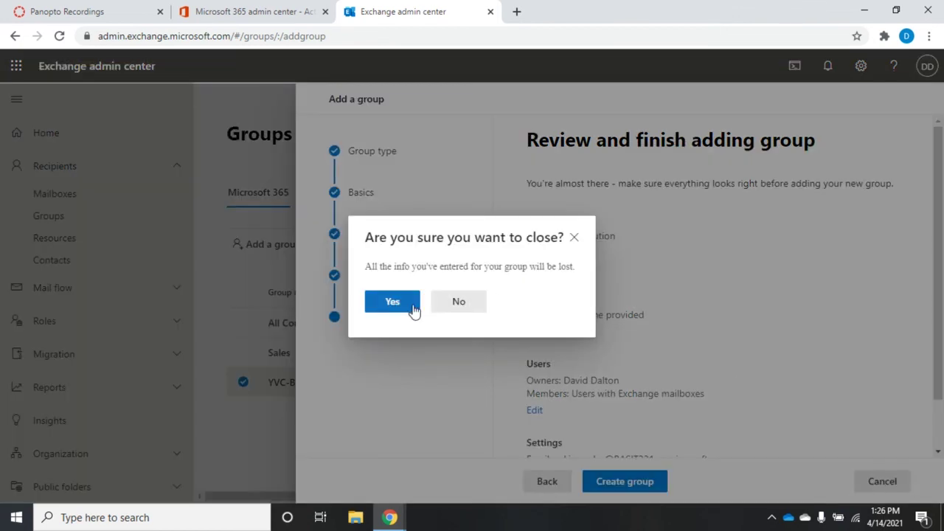
pyautogui.click(393, 302)
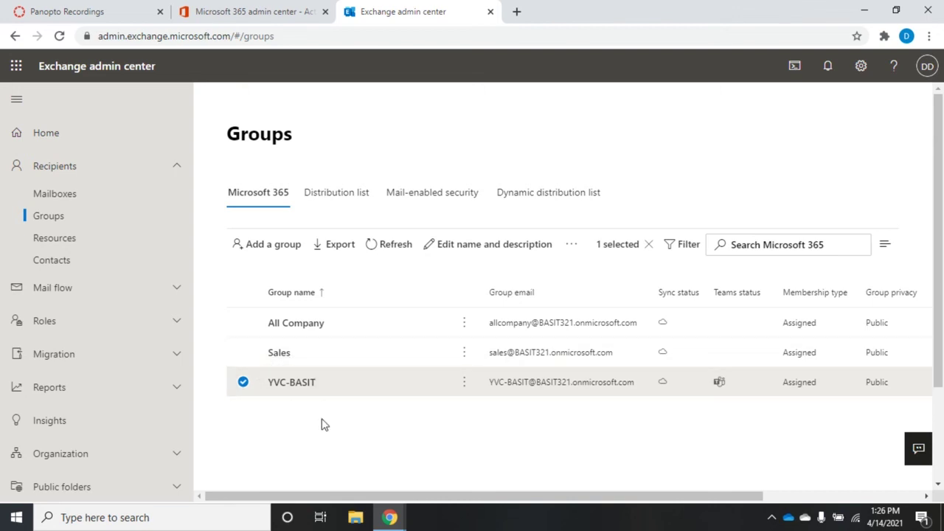
# Open the Sales group's Members tab and its full member list, showing one owner and one member
pyautogui.click(280, 355)
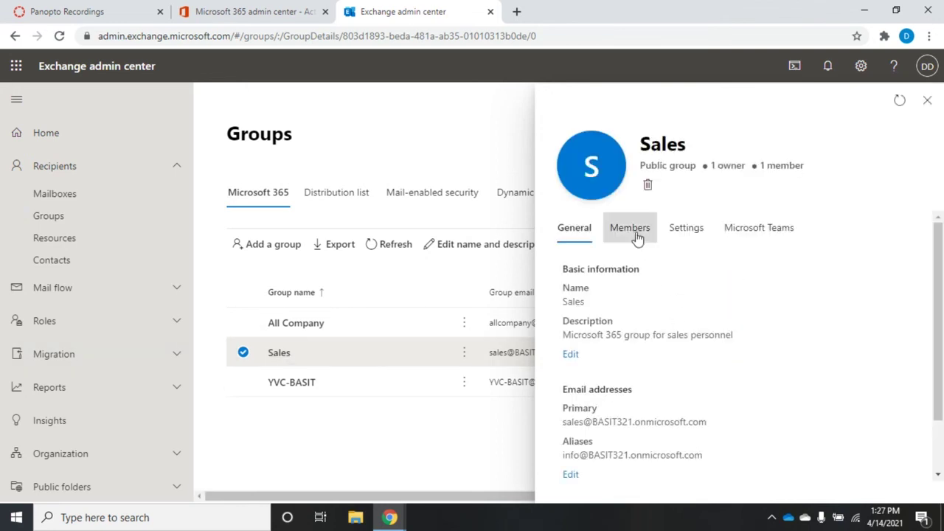
pyautogui.click(630, 228)
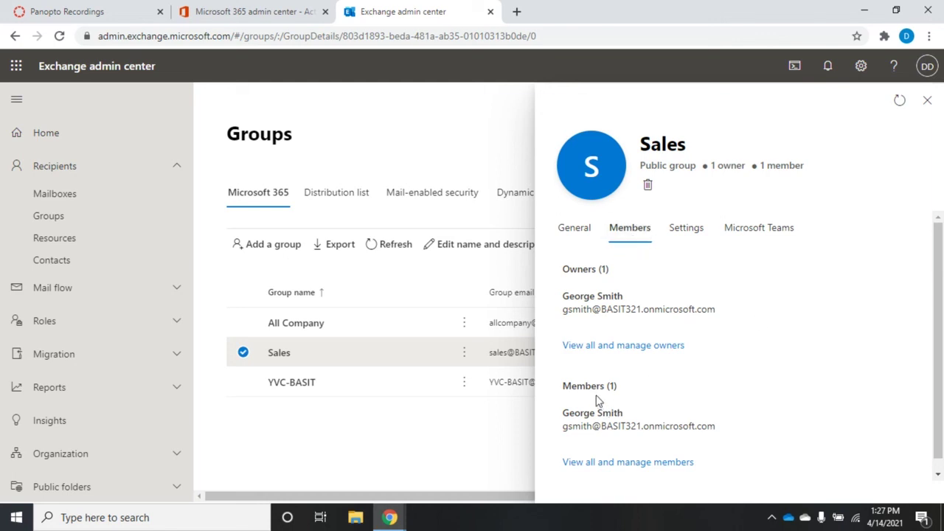
pyautogui.click(600, 462)
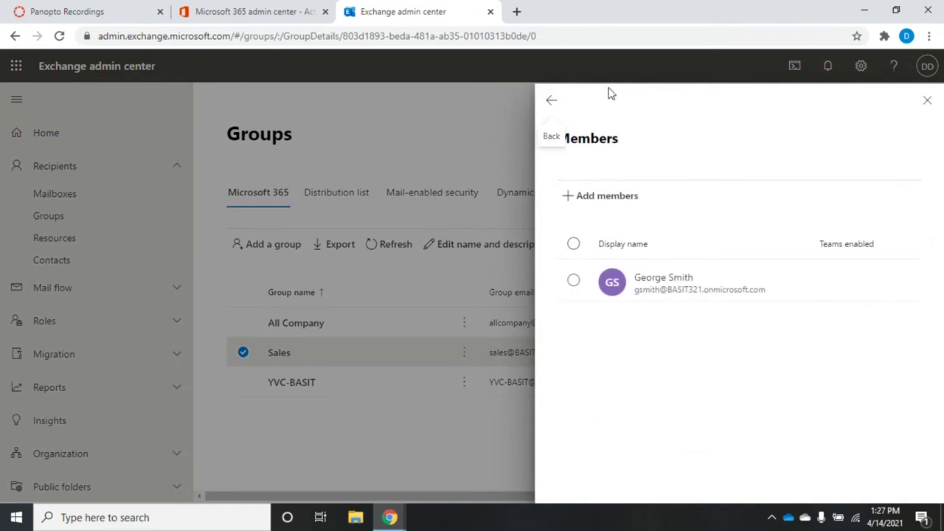
# Add the listed user as a second member of the Sales group and close its details
pyautogui.click(599, 201)
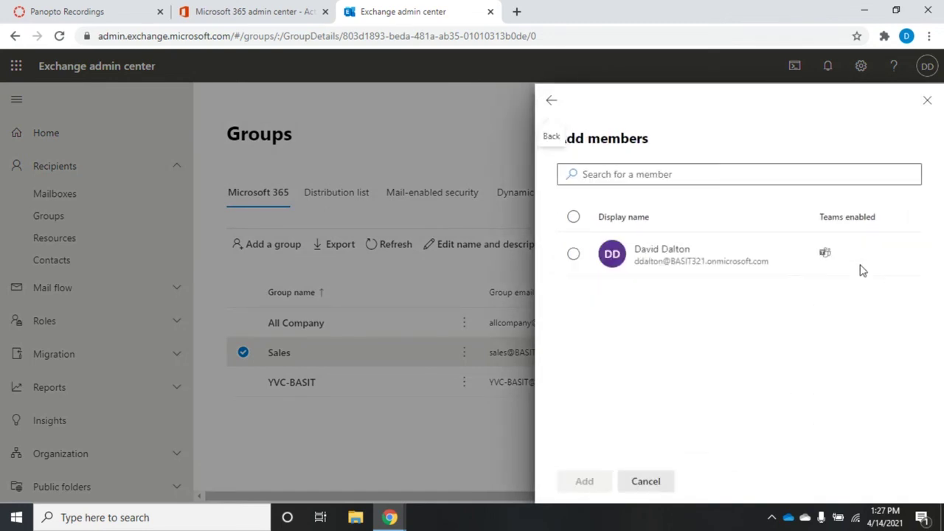
pyautogui.click(681, 261)
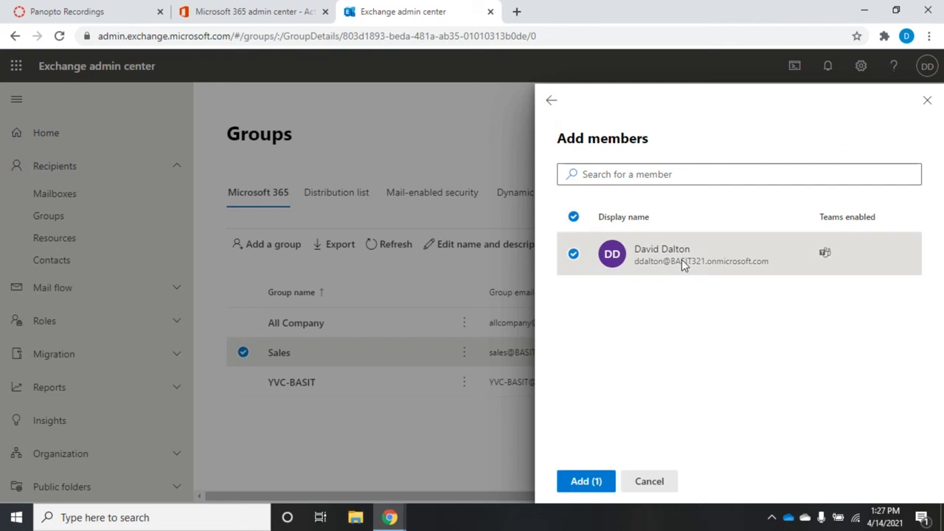
pyautogui.click(586, 481)
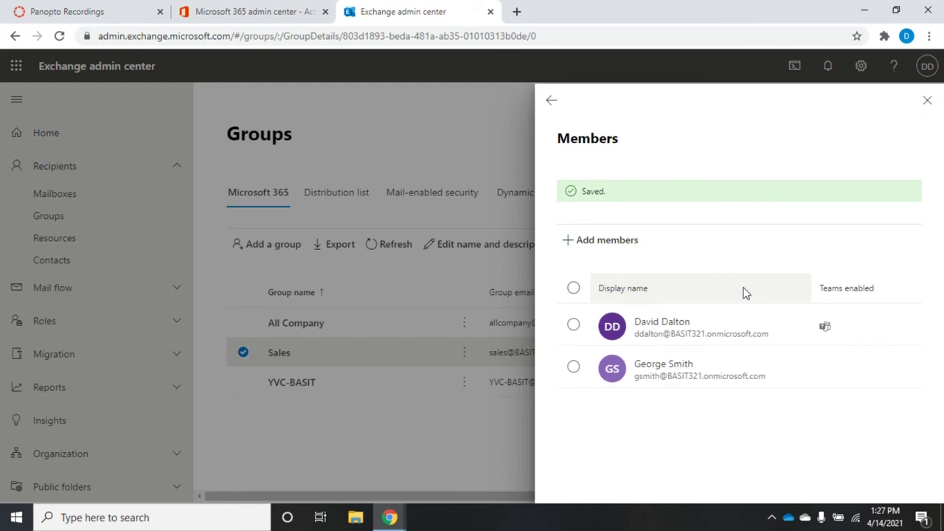
pyautogui.click(925, 101)
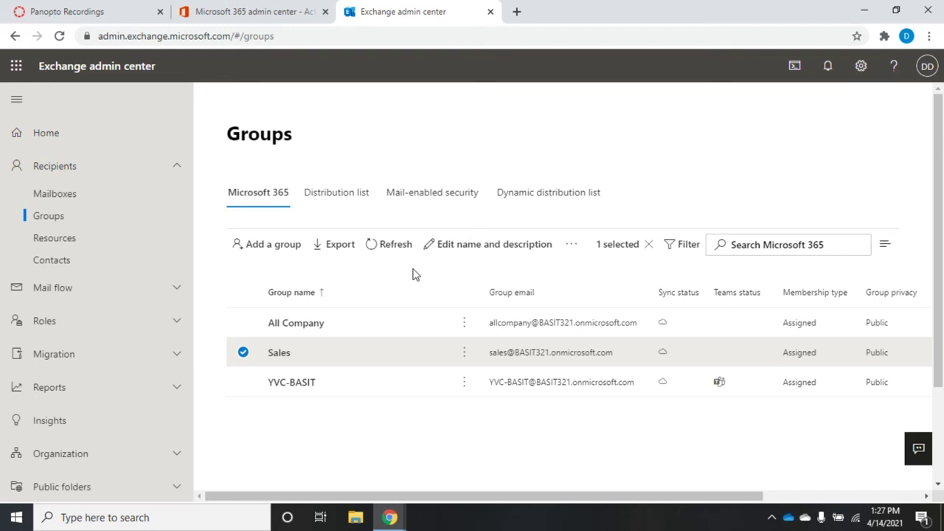
# Refresh the Groups list so it shows the three groups
pyautogui.click(389, 244)
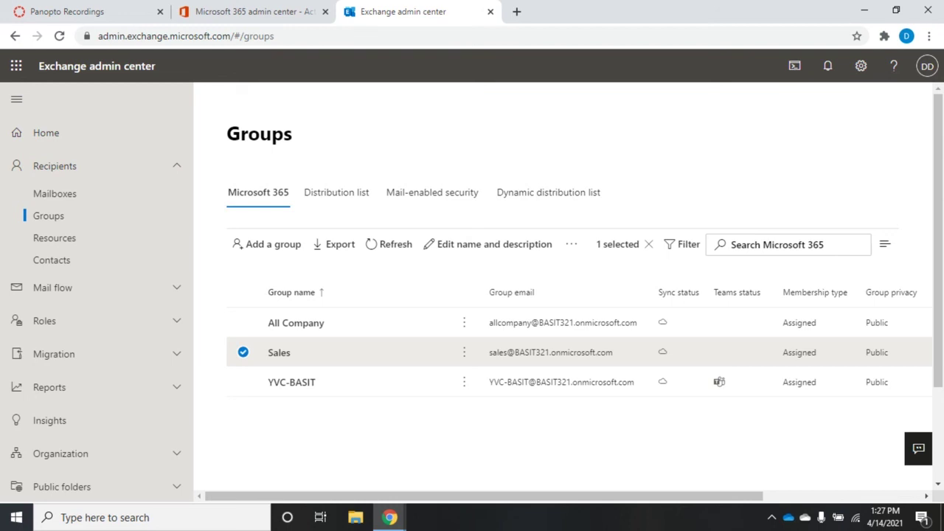